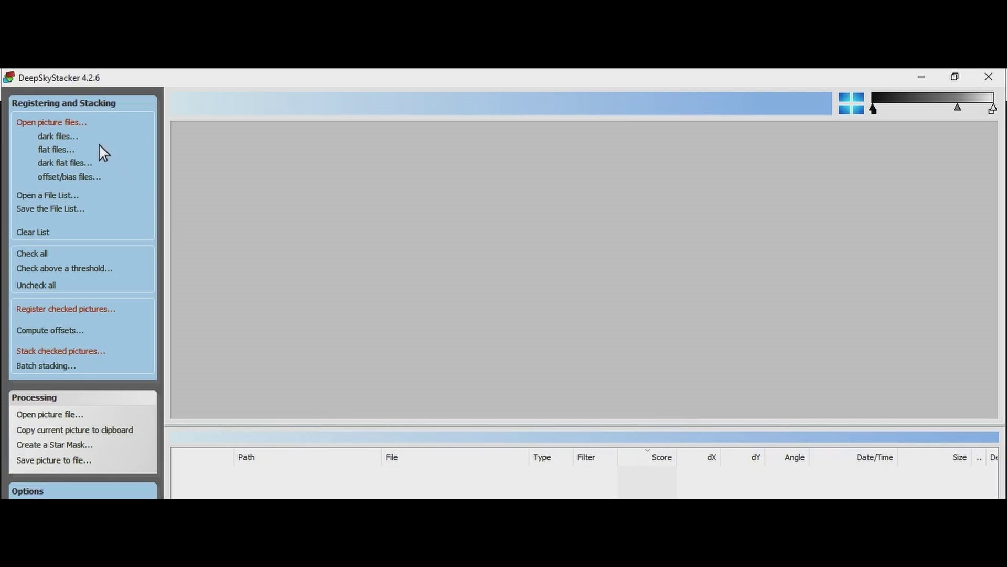
Load all the pictures in the andro 250mm "picture files" folder as light frames.
{"action": "left_click", "coordinate": [68, 122]}
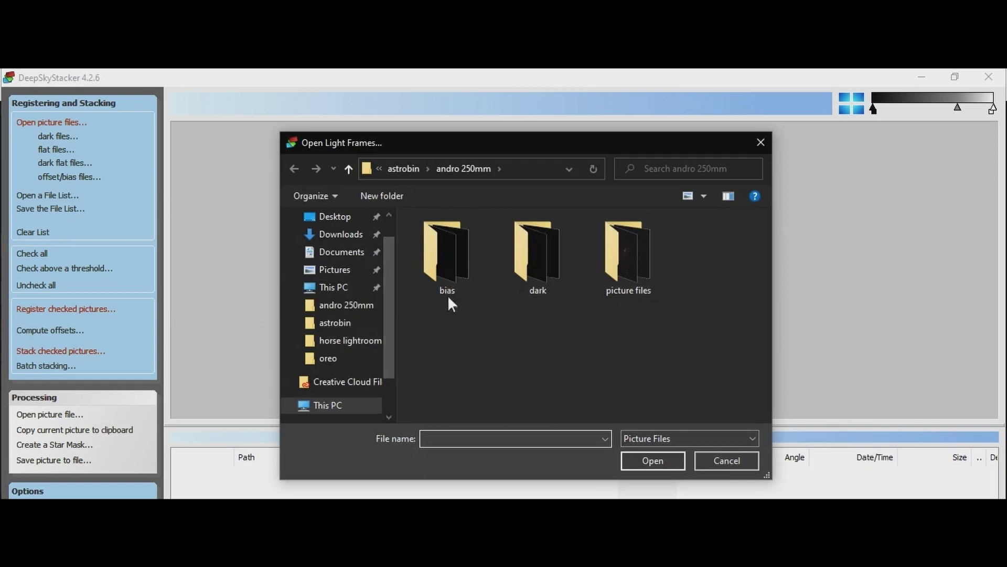
{"action": "double_click", "coordinate": [624, 254]}
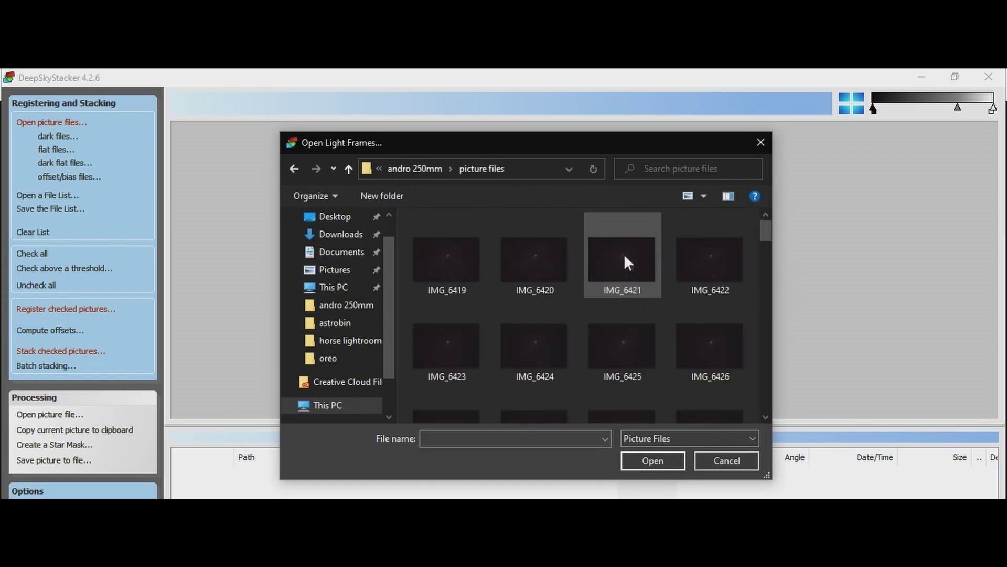
{"action": "scroll", "coordinate": [495, 279], "scroll_direction": "down", "scroll_amount": 15}
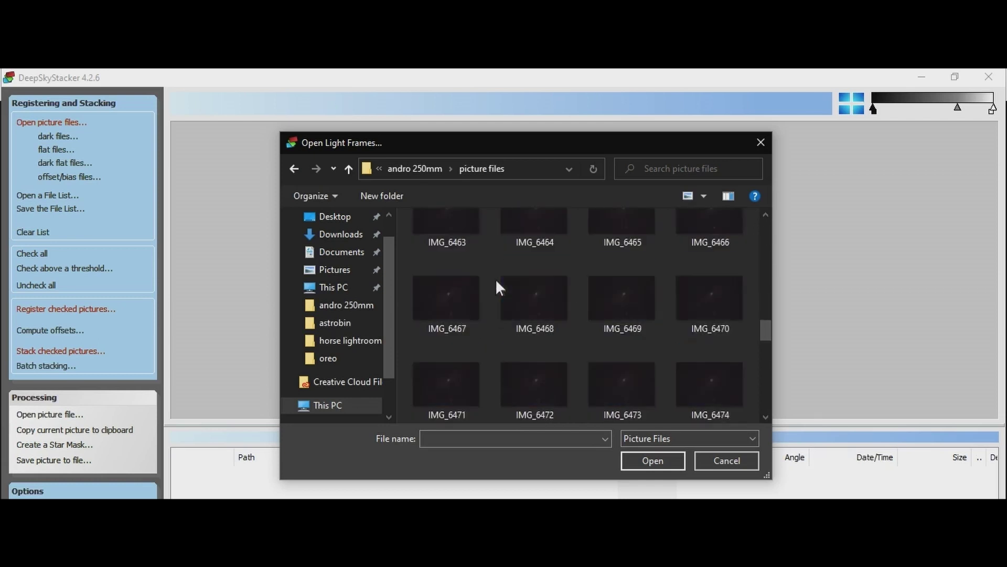
{"action": "scroll", "coordinate": [495, 278], "scroll_direction": "up", "scroll_amount": 15}
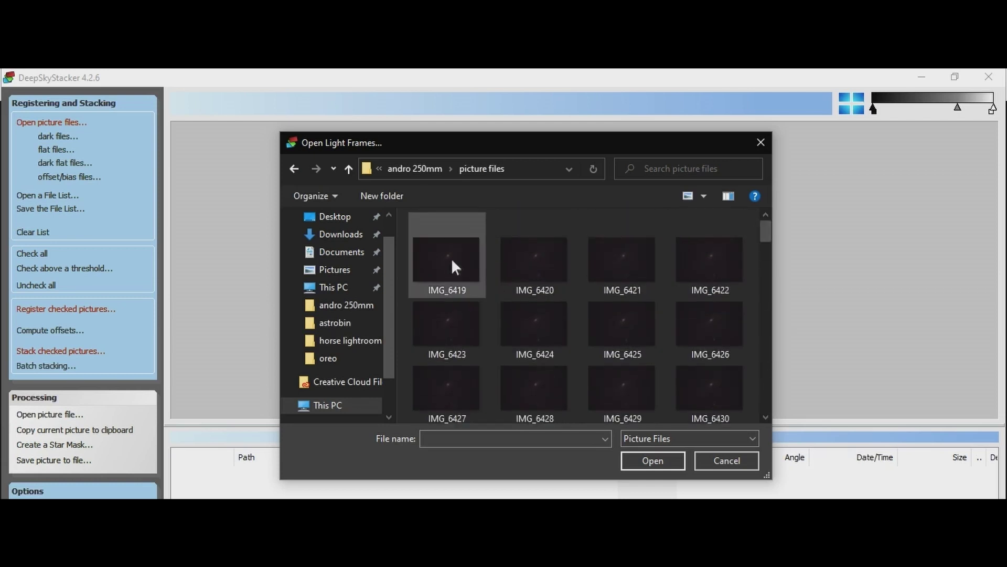
{"action": "left_click", "coordinate": [444, 257]}
{"action": "key", "text": "ctrl+a"}
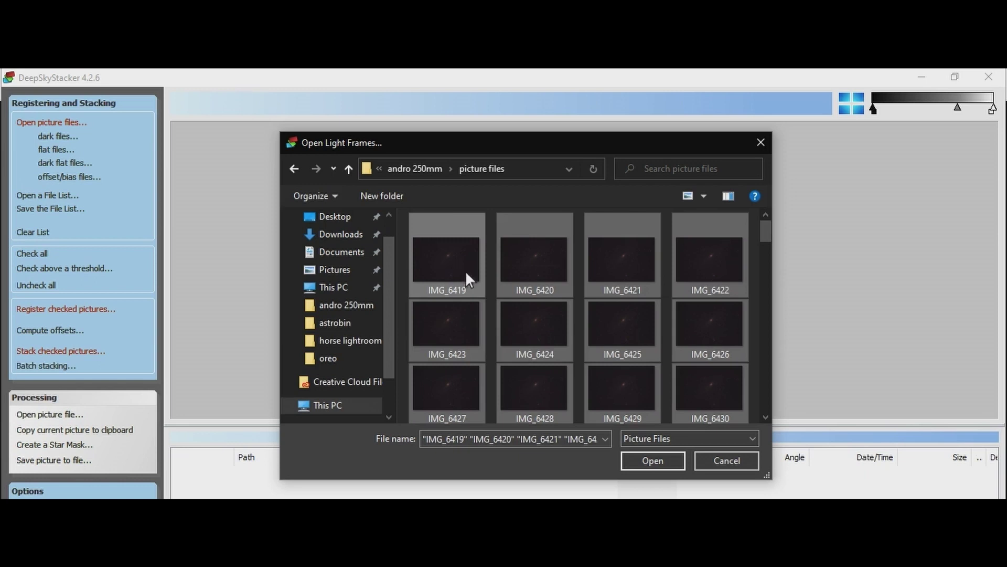
{"action": "left_click", "coordinate": [637, 454]}
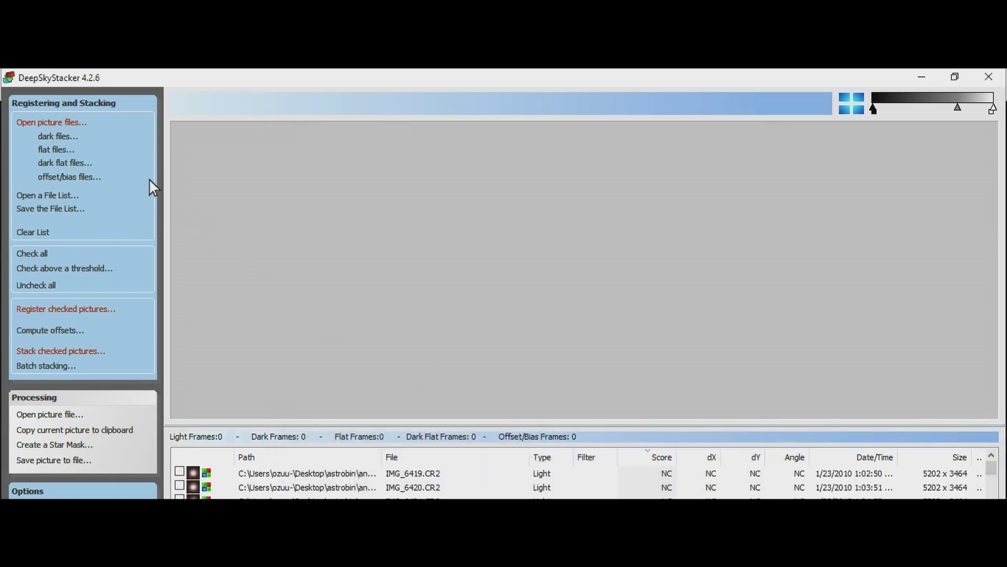
Load all the pictures in the andro 250mm "dark" folder as dark frames.
{"action": "left_click", "coordinate": [62, 137]}
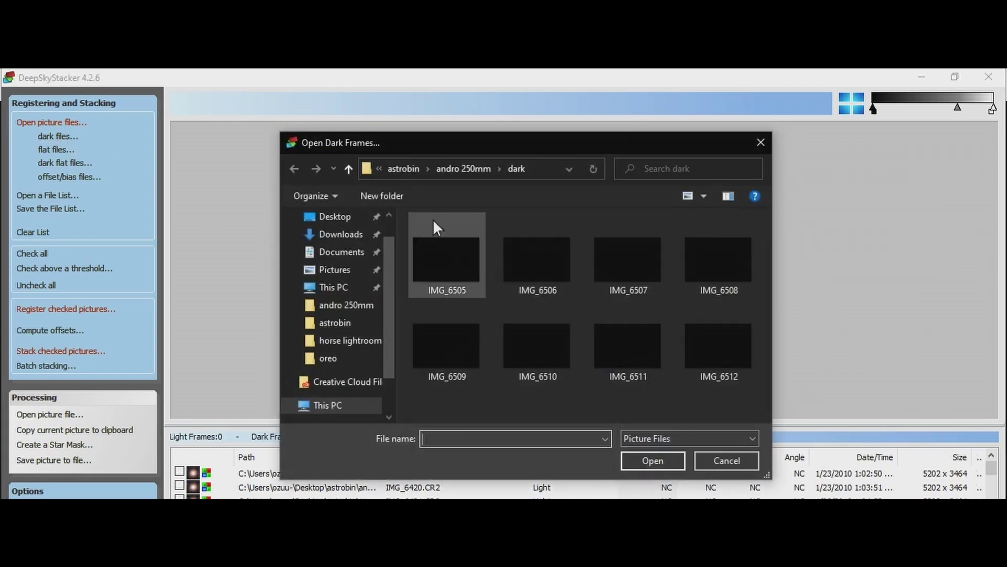
{"action": "left_click", "coordinate": [461, 171]}
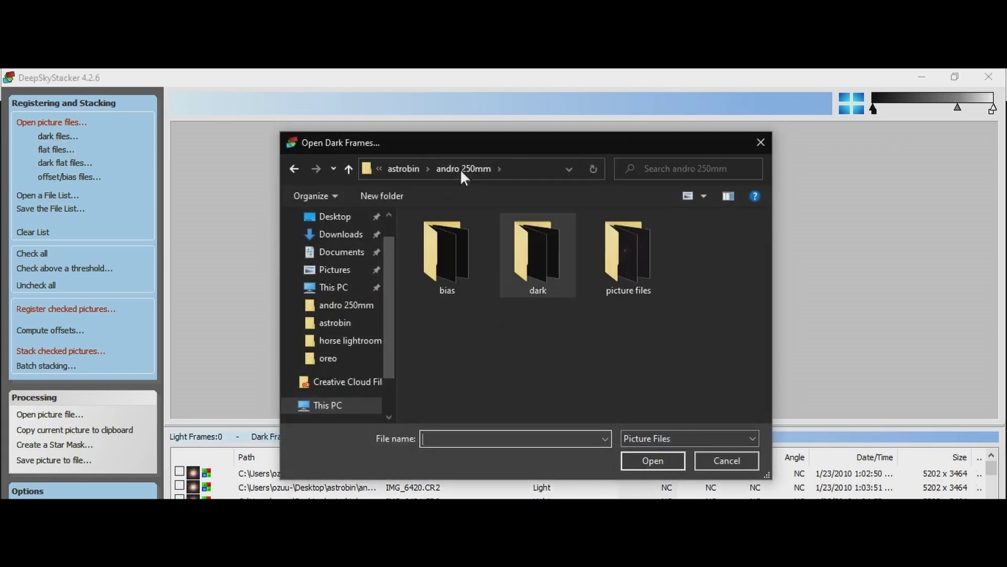
{"action": "double_click", "coordinate": [535, 256]}
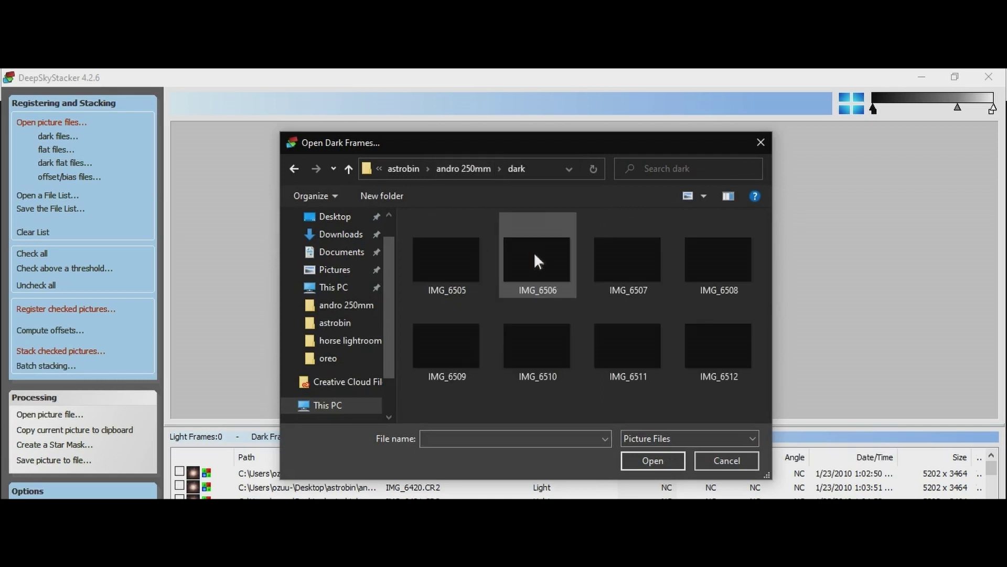
{"action": "left_click", "coordinate": [472, 254]}
{"action": "key", "text": "ctrl+a"}
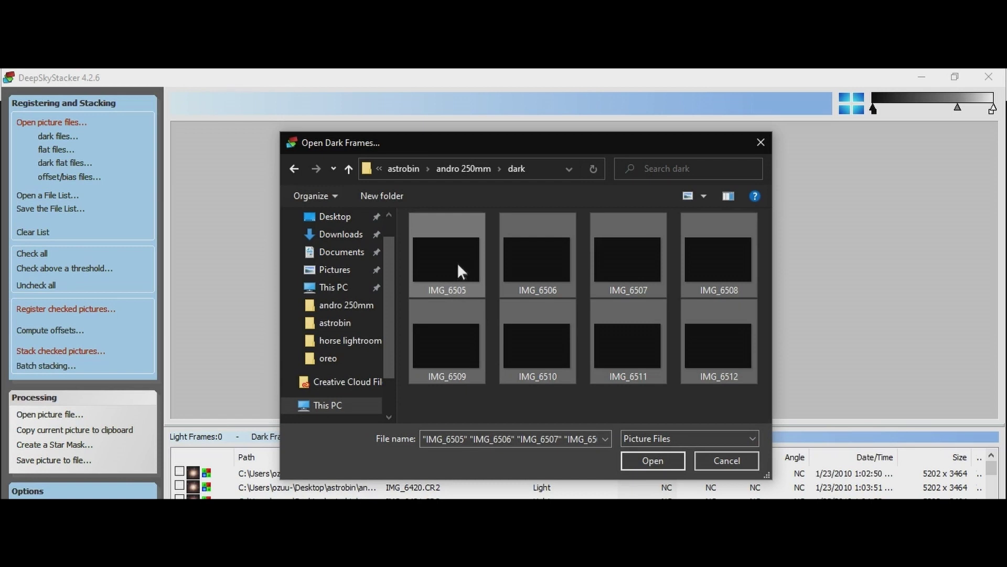
{"action": "left_click", "coordinate": [664, 461]}
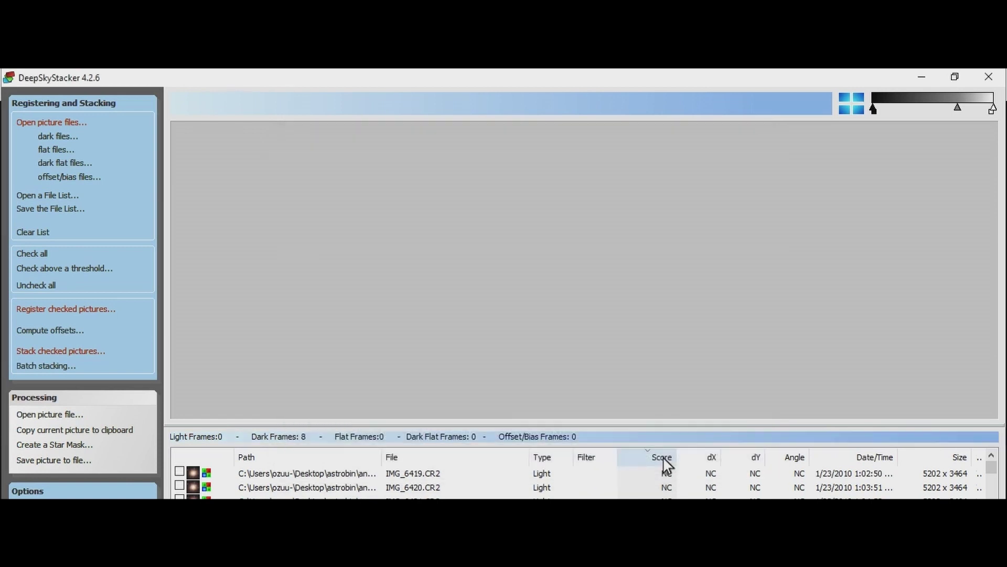
Load all the pictures in the andro 250mm "bias" folder as offset/bias frames.
{"action": "left_click", "coordinate": [70, 177]}
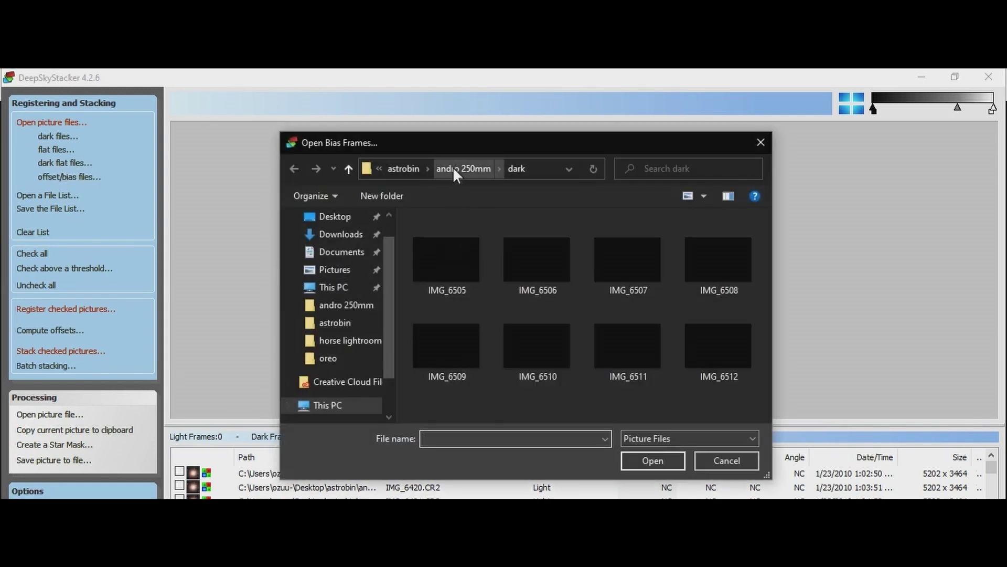
{"action": "left_click", "coordinate": [456, 168]}
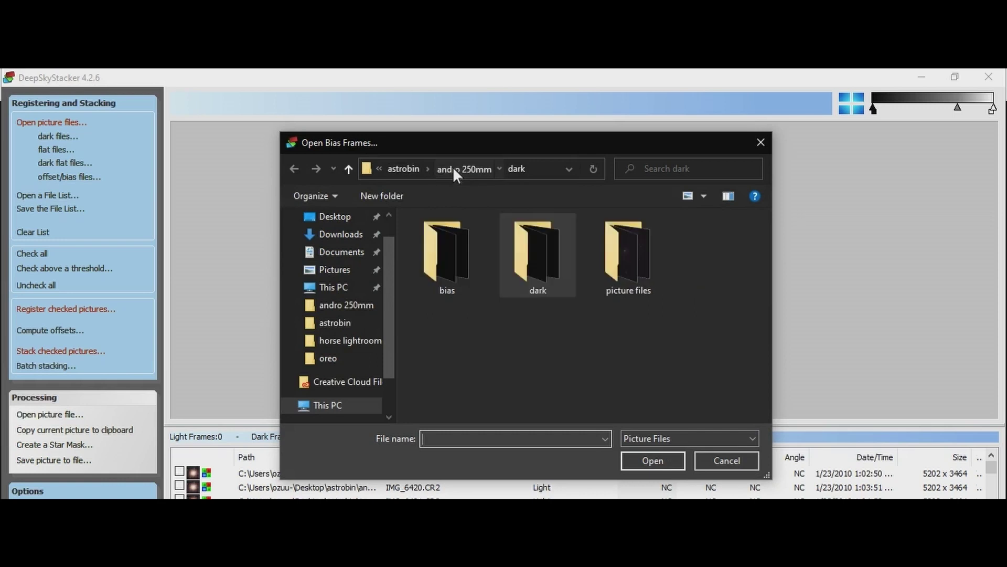
{"action": "double_click", "coordinate": [456, 244]}
{"action": "left_click", "coordinate": [456, 245]}
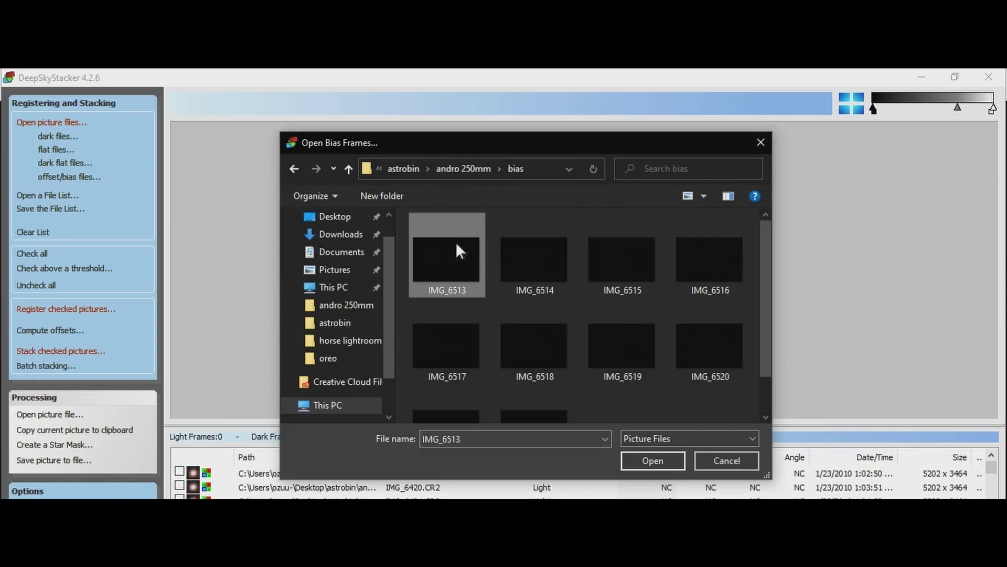
{"action": "key", "text": "ctrl+a"}
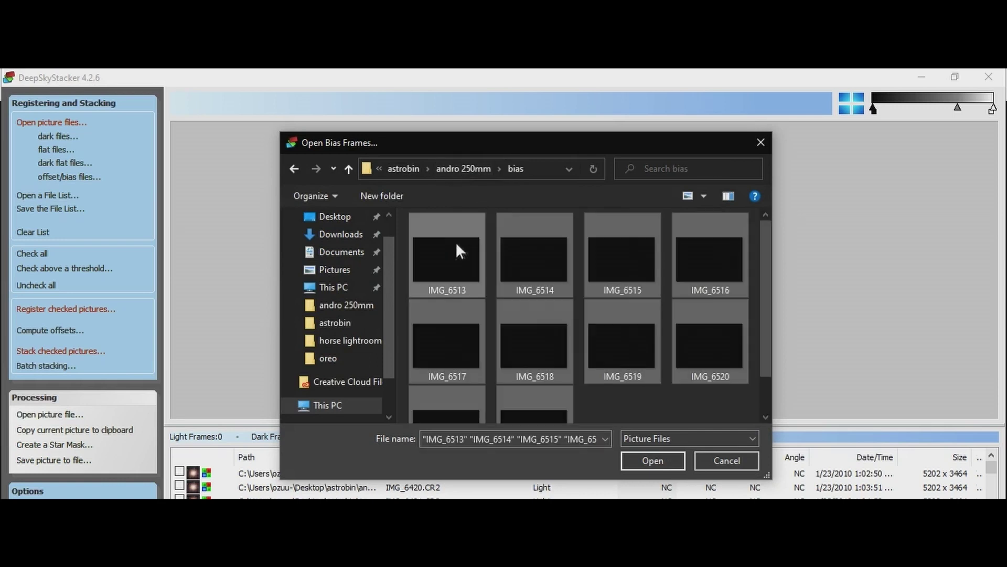
{"action": "left_click", "coordinate": [636, 456]}
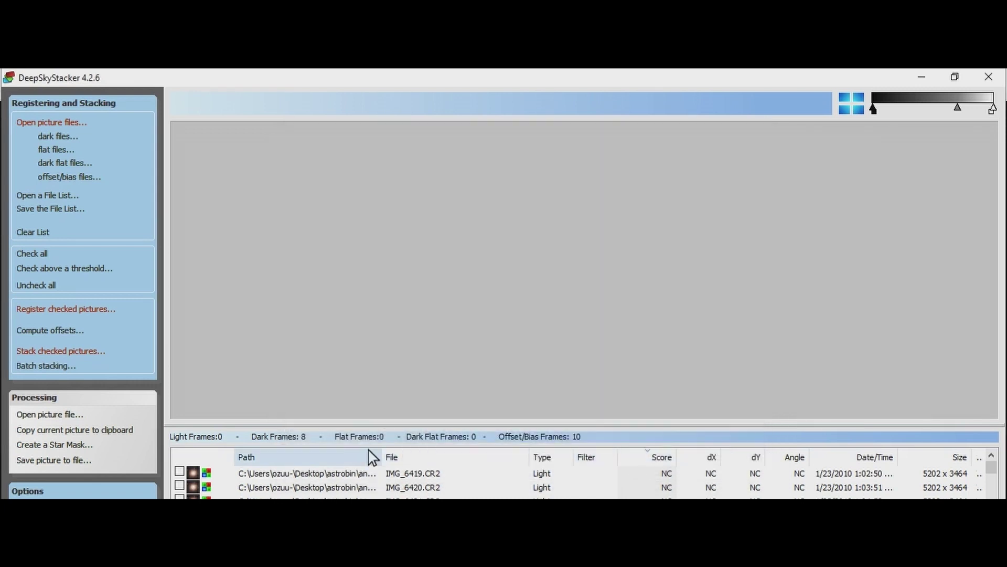
Check all the loaded pictures and open the registration settings for them.
{"action": "left_click", "coordinate": [34, 252]}
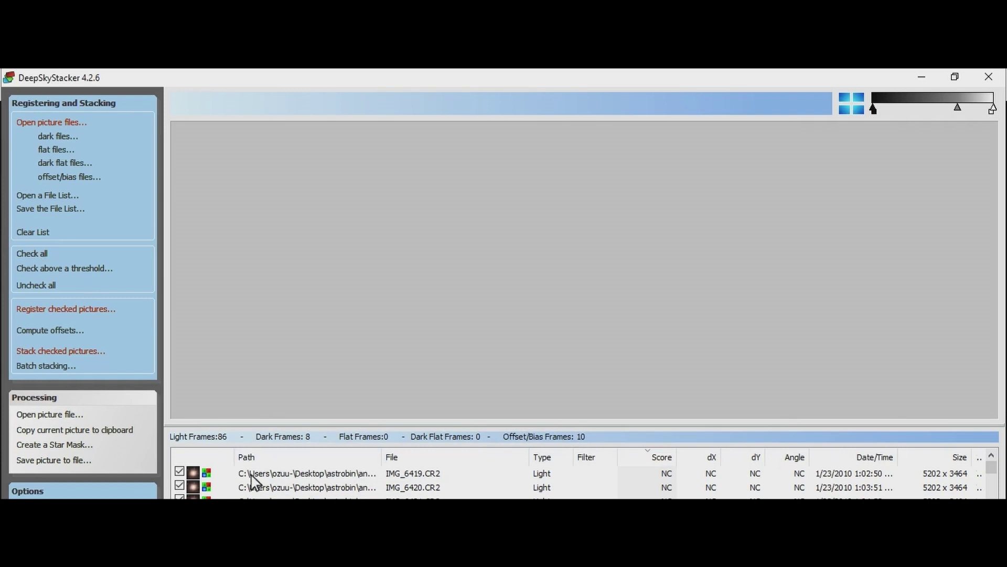
{"action": "scroll", "coordinate": [252, 478], "scroll_direction": "down", "scroll_amount": 9}
{"action": "left_click", "coordinate": [58, 309]}
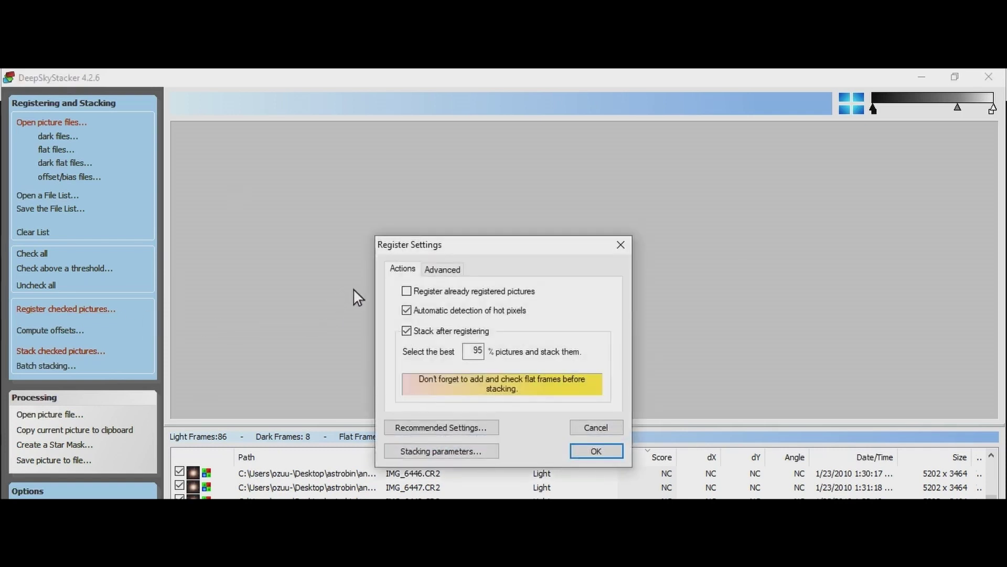
Set the star detection threshold to 18% in the advanced registration settings and compute the number of detected stars.
{"action": "left_click", "coordinate": [437, 270]}
{"action": "left_click_drag", "start_coordinate": [455, 308], "coordinate": [460, 311]}
{"action": "left_click", "coordinate": [463, 344]}
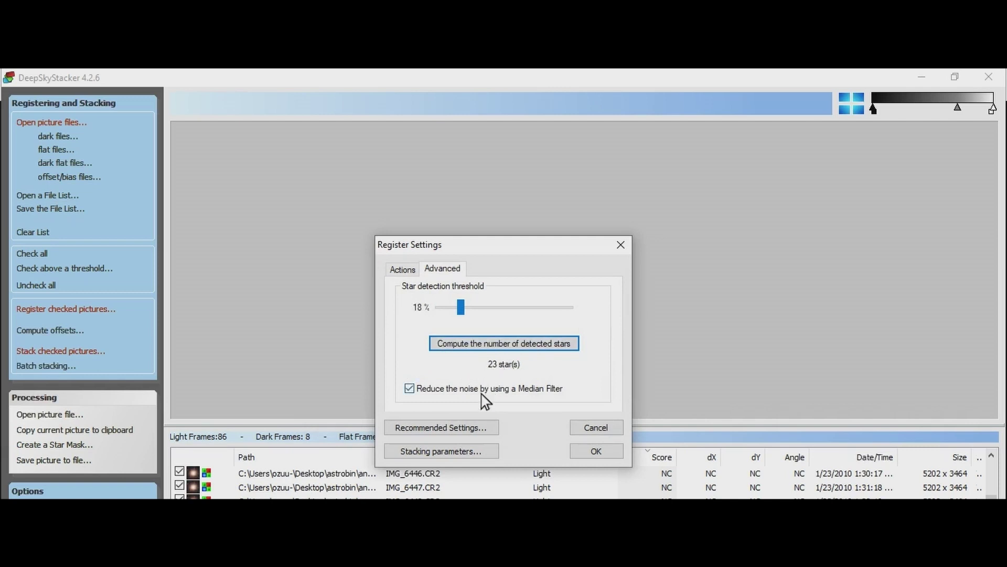
Review the recommended settings and accept them with the Sigma-Clipping combination method for the light frames.
{"action": "left_click", "coordinate": [467, 428]}
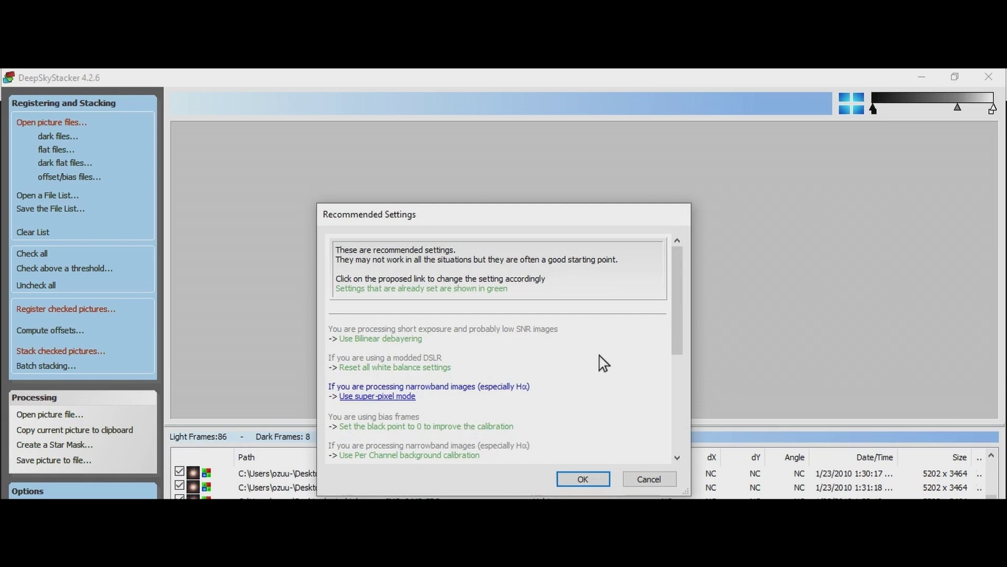
{"action": "left_click_drag", "start_coordinate": [674, 322], "coordinate": [671, 421]}
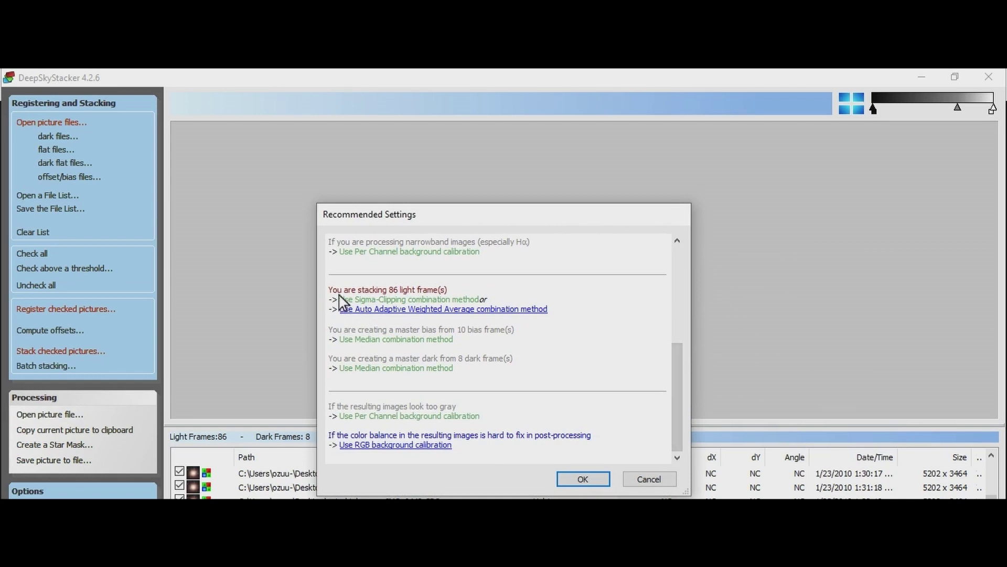
{"action": "left_click", "coordinate": [349, 308]}
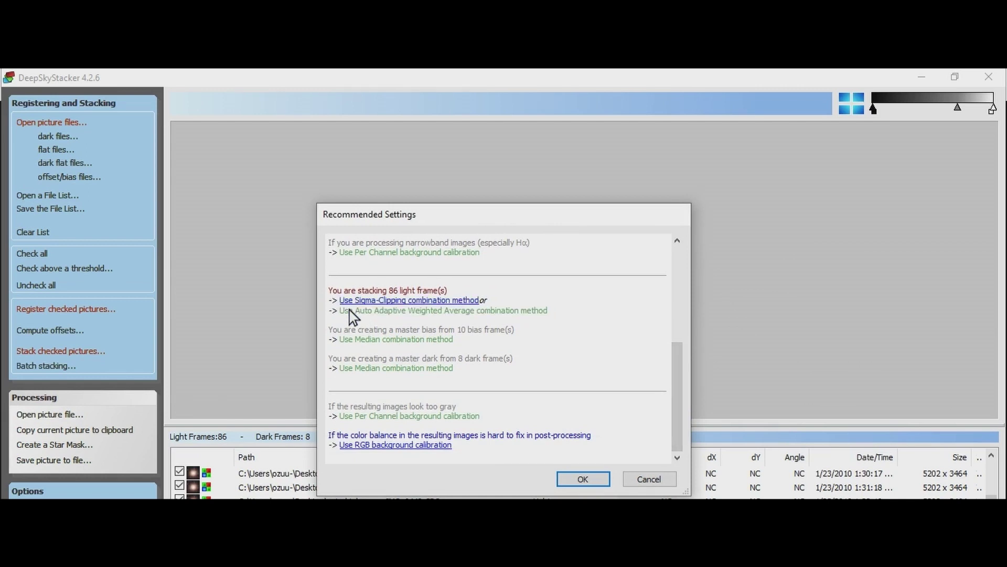
{"action": "left_click", "coordinate": [350, 303]}
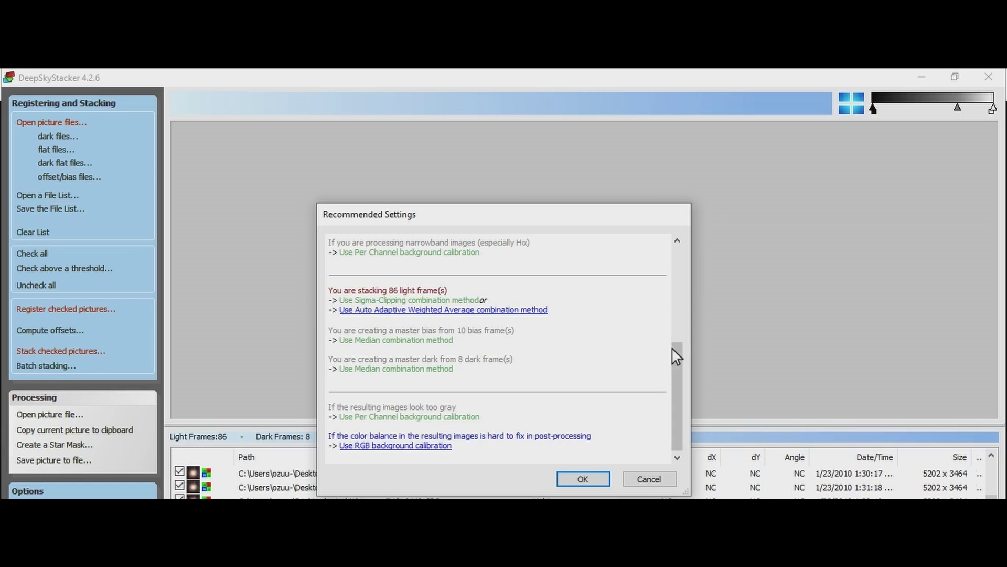
{"action": "left_click_drag", "start_coordinate": [676, 353], "coordinate": [675, 359]}
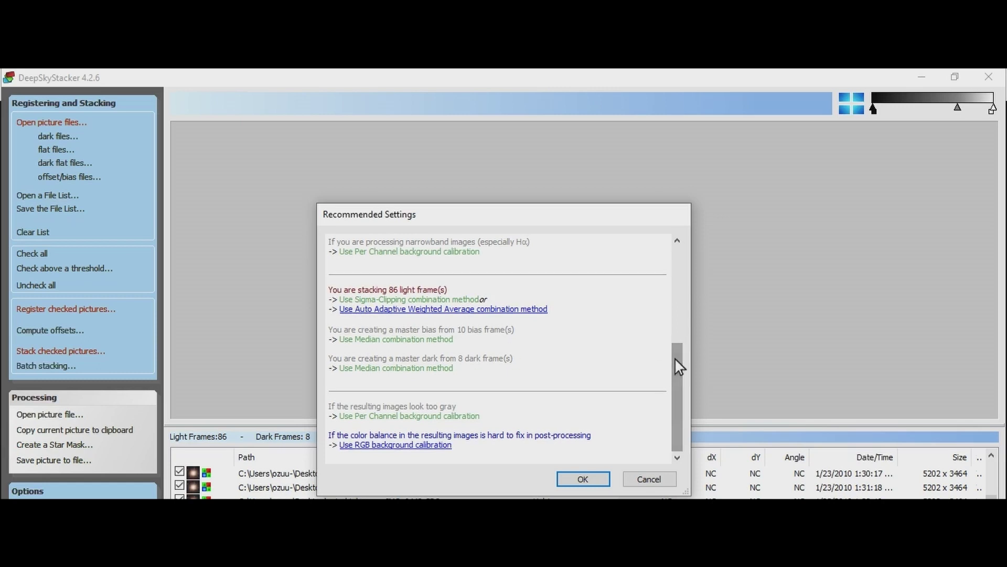
{"action": "left_click", "coordinate": [580, 480]}
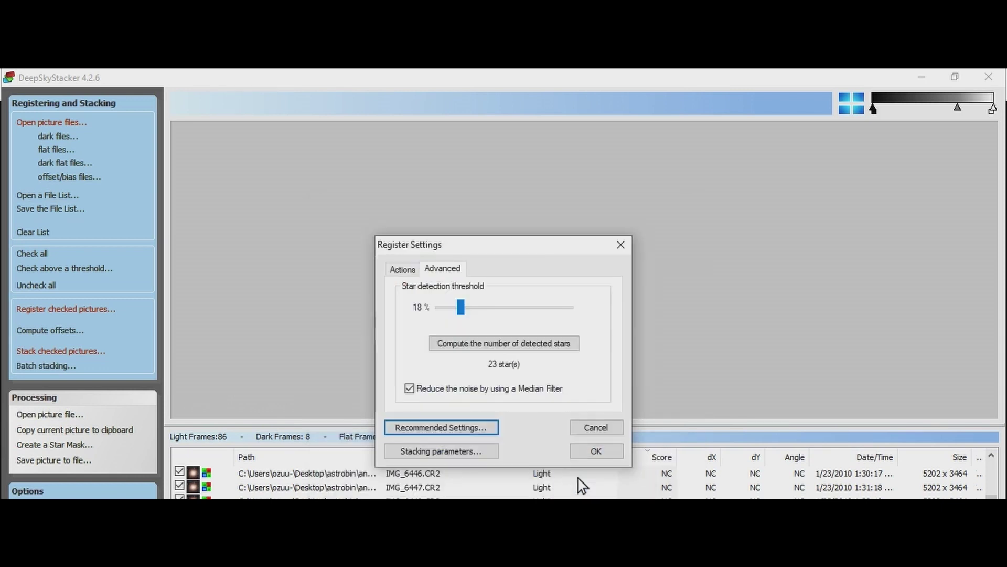
Accept the registration settings, then review the stacking steps and start registering and stacking the frames.
{"action": "left_click", "coordinate": [592, 452]}
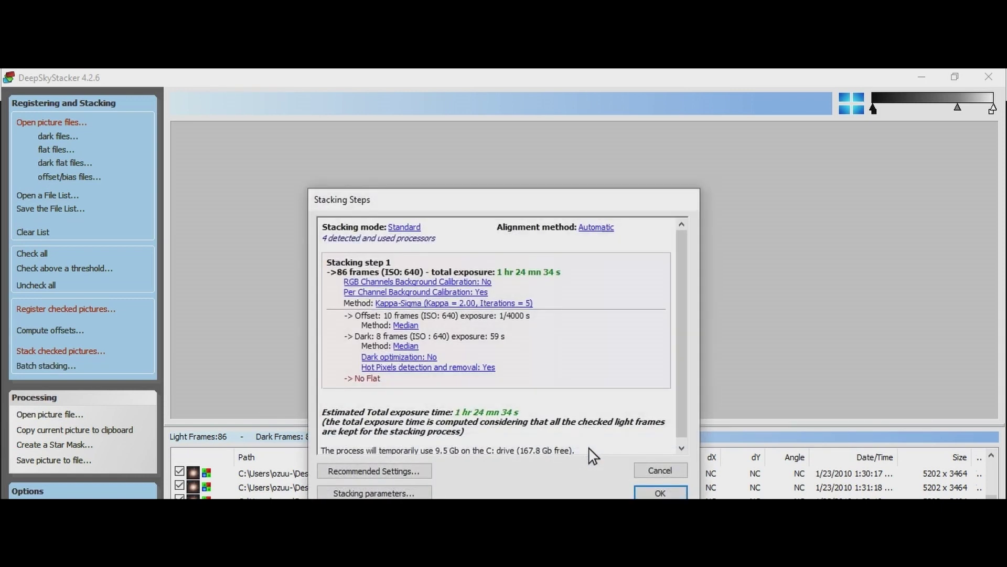
{"action": "left_click_drag", "start_coordinate": [682, 342], "coordinate": [687, 404]}
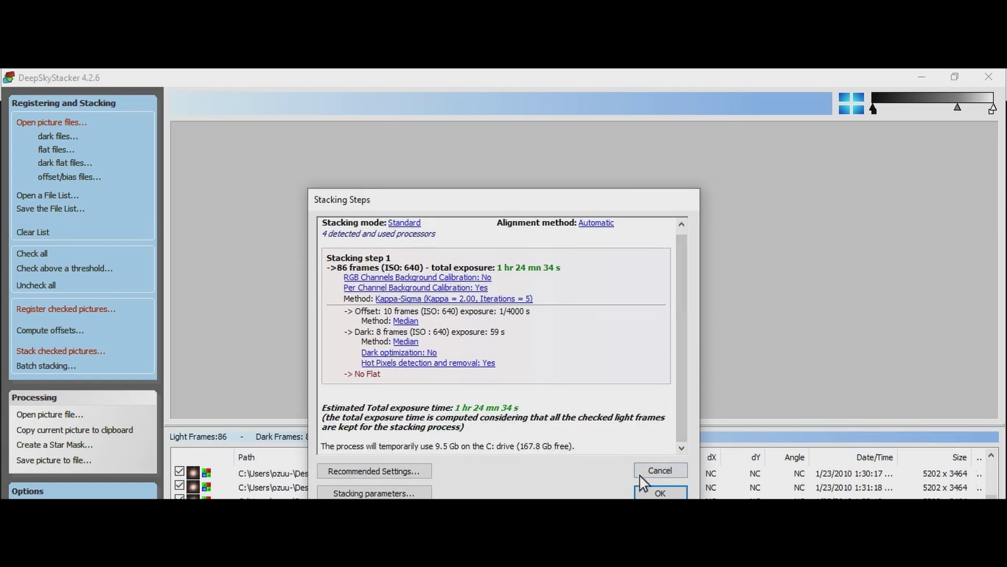
{"action": "left_click", "coordinate": [656, 493]}
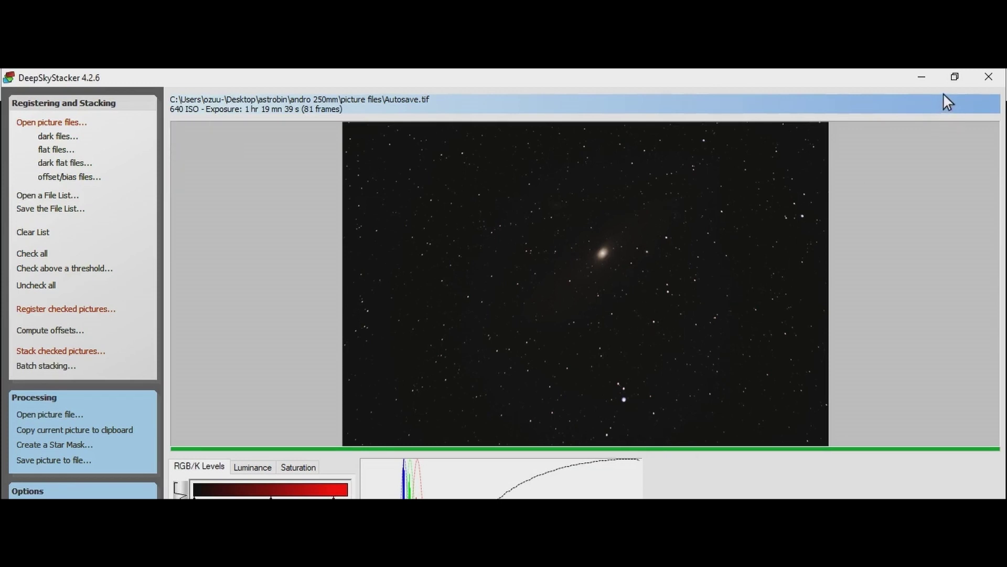
Close DeepSkyStacker without saving the changes to the file list and settings.
{"action": "left_click", "coordinate": [986, 79]}
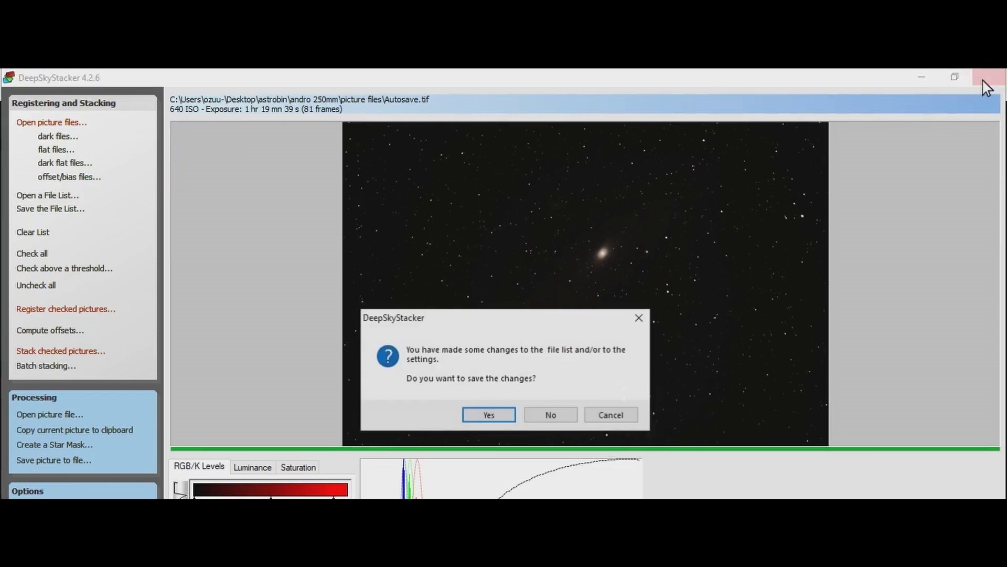
{"action": "left_click", "coordinate": [552, 415]}
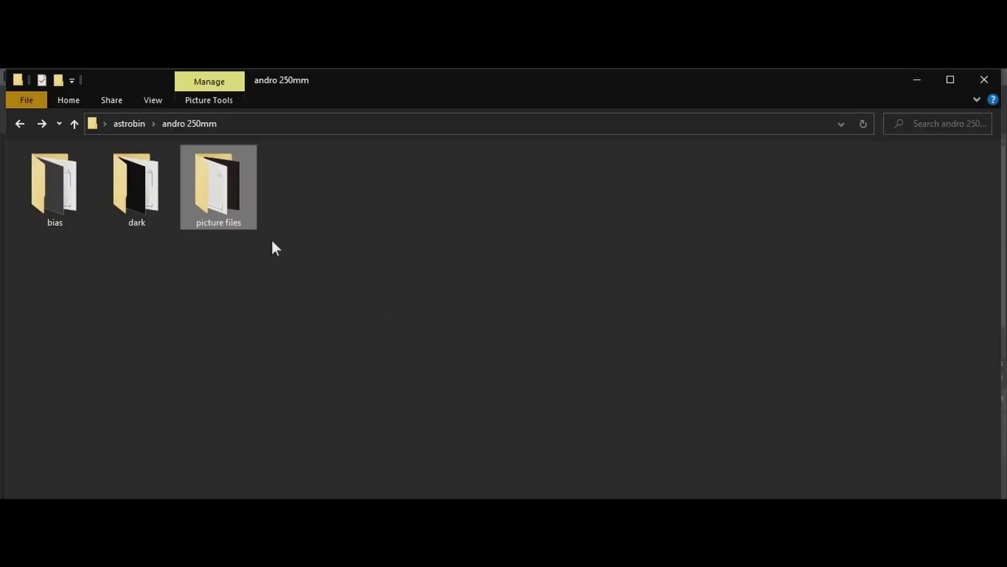
Open the stacked Autosave image from the "picture files" folder in Adobe Photoshop 2020.
{"action": "double_click", "coordinate": [219, 195]}
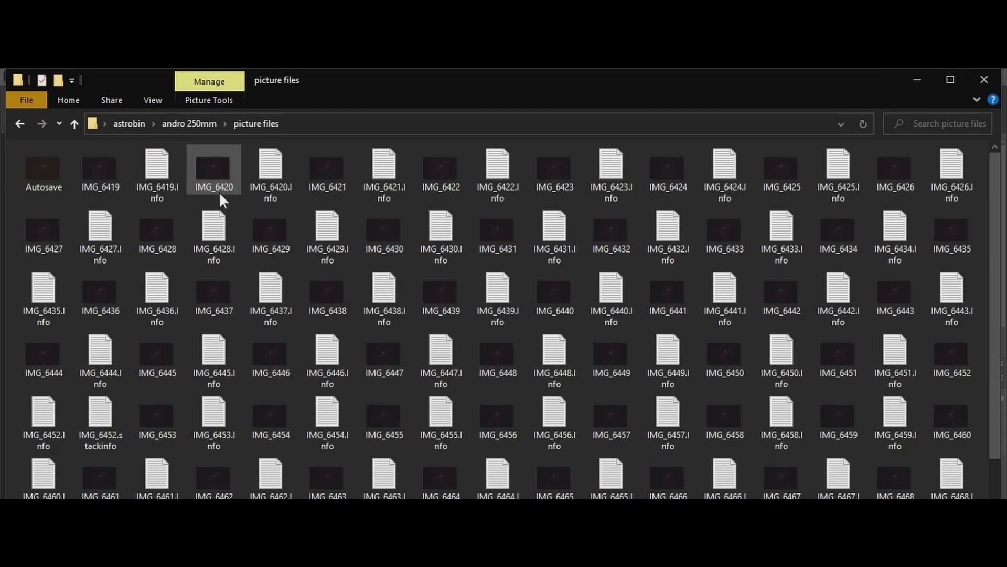
{"action": "right_click", "coordinate": [63, 164]}
{"action": "left_click", "coordinate": [45, 166]}
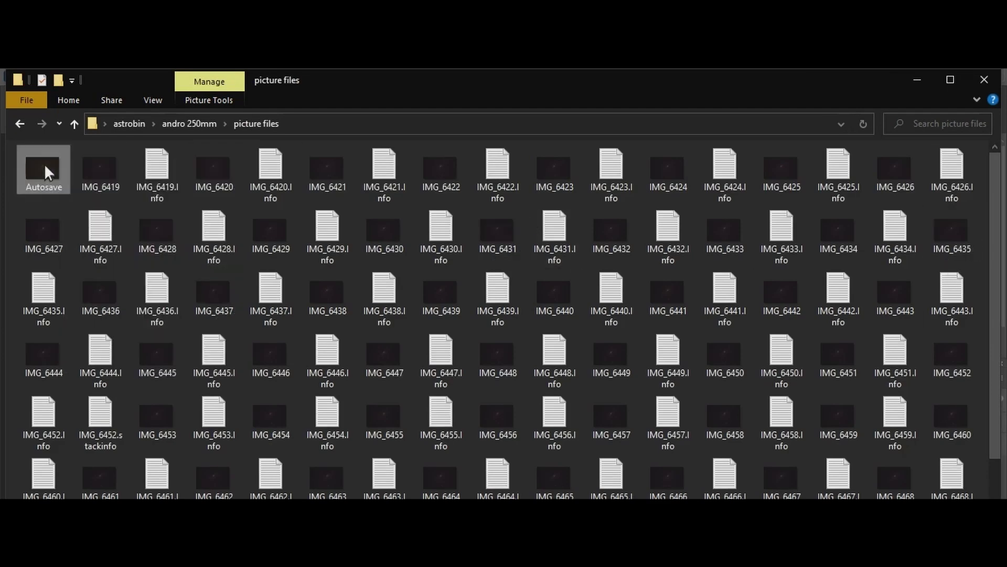
{"action": "right_click", "coordinate": [45, 166]}
{"action": "mouse_move", "coordinate": [211, 347]}
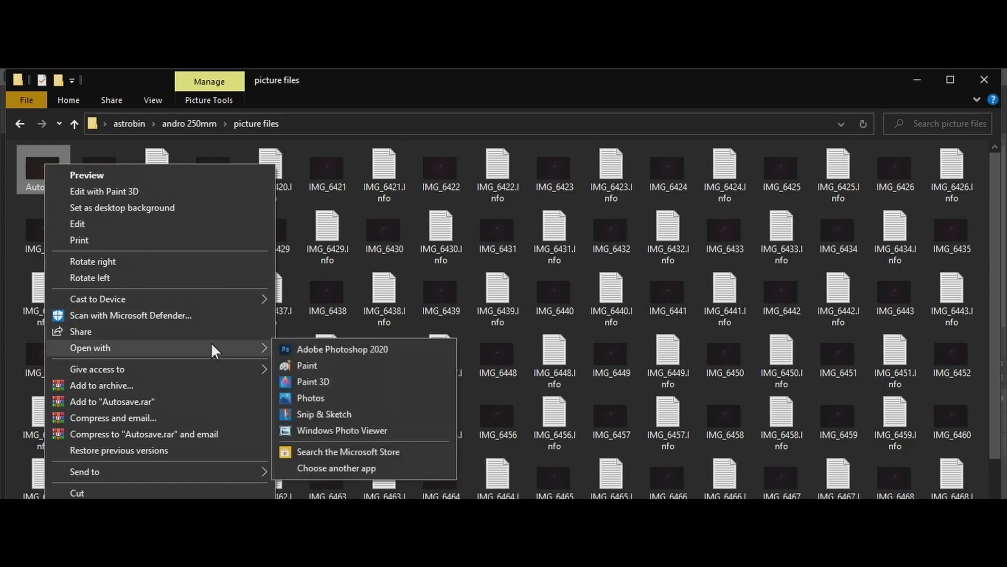
{"action": "left_click", "coordinate": [301, 348]}
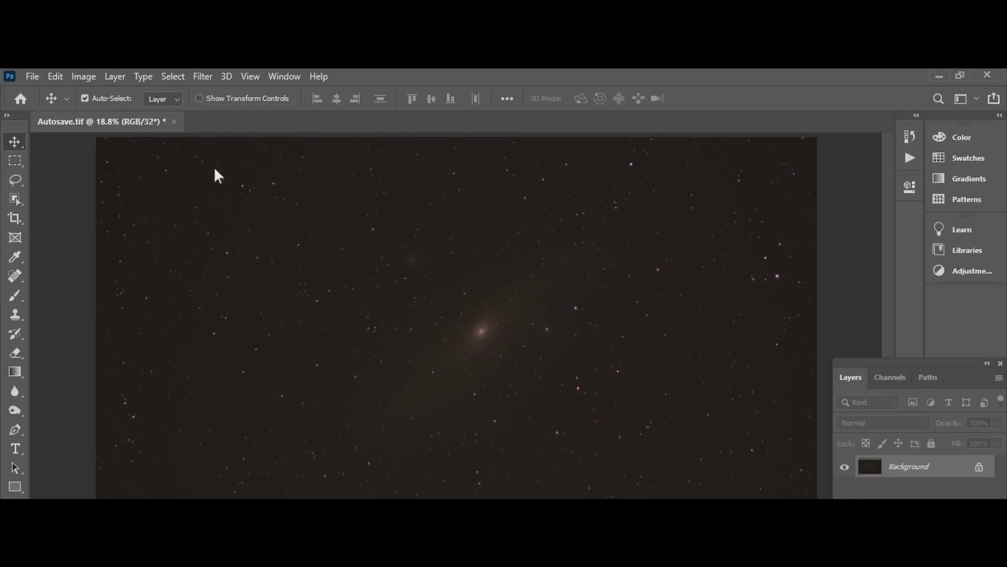
Convert the image to 16 bits per channel, using the Exposure and Gamma method at default values for HDR toning.
{"action": "left_click", "coordinate": [86, 73]}
{"action": "mouse_move", "coordinate": [91, 89]}
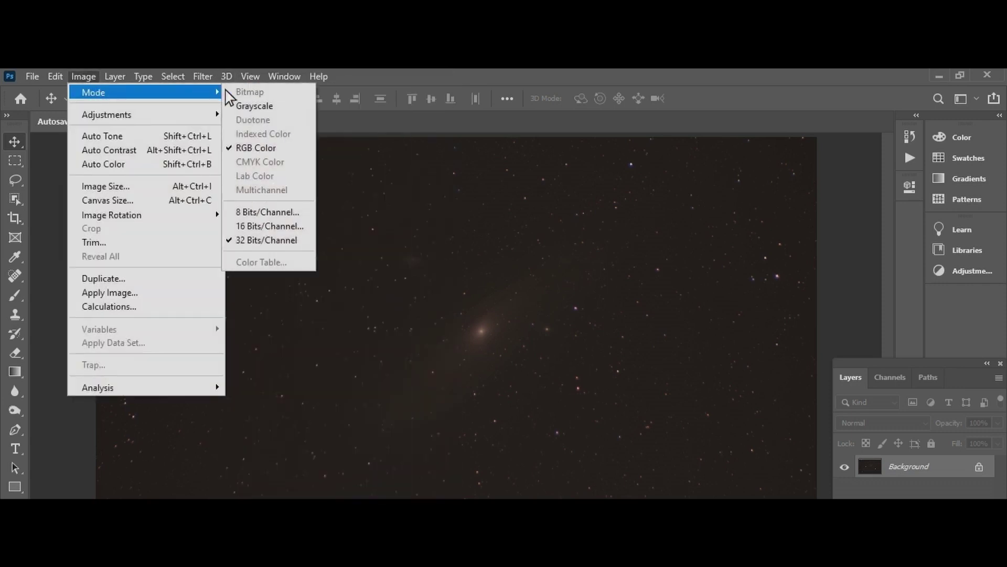
{"action": "left_click", "coordinate": [261, 226]}
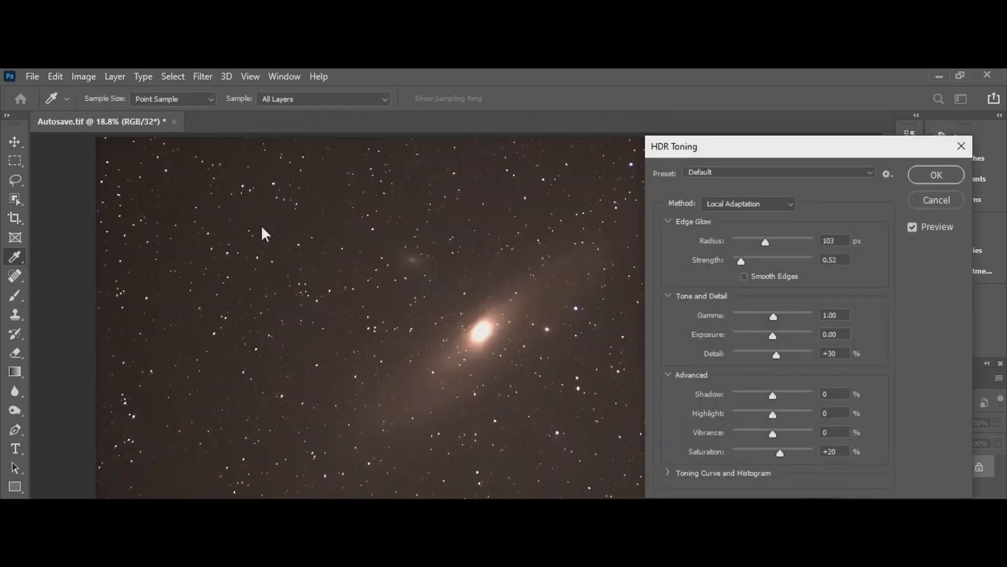
{"action": "left_click", "coordinate": [756, 207]}
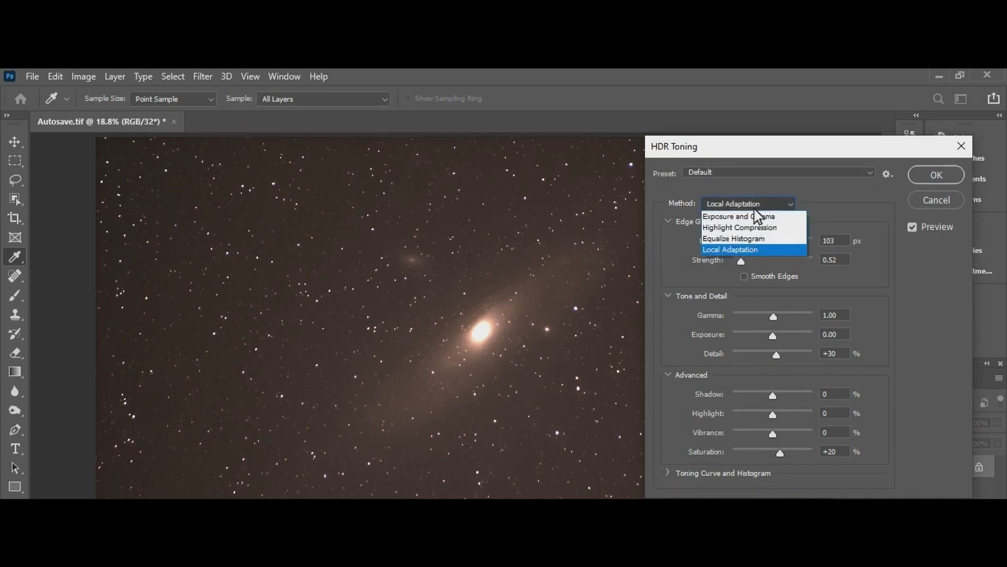
{"action": "left_click", "coordinate": [745, 217]}
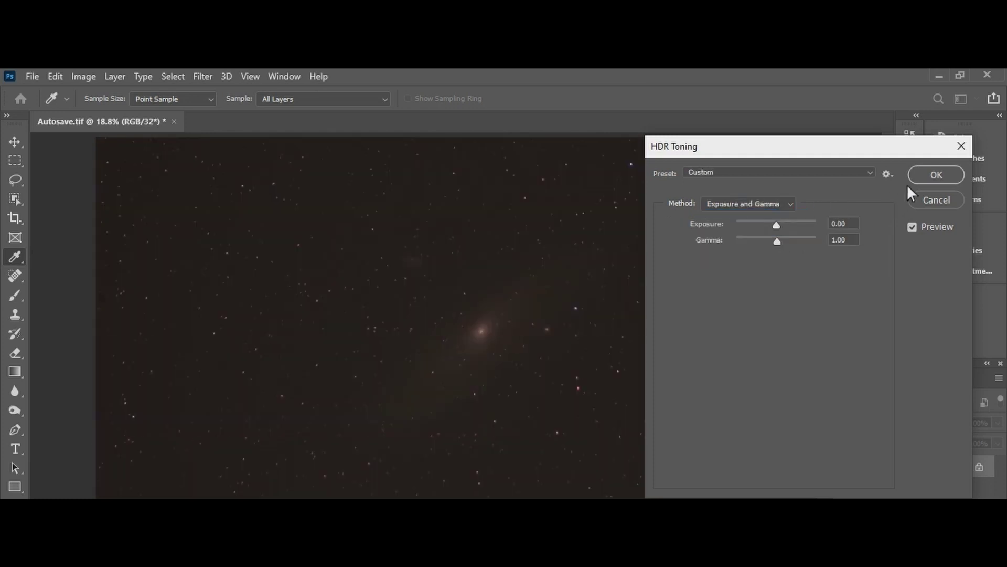
{"action": "left_click", "coordinate": [923, 176]}
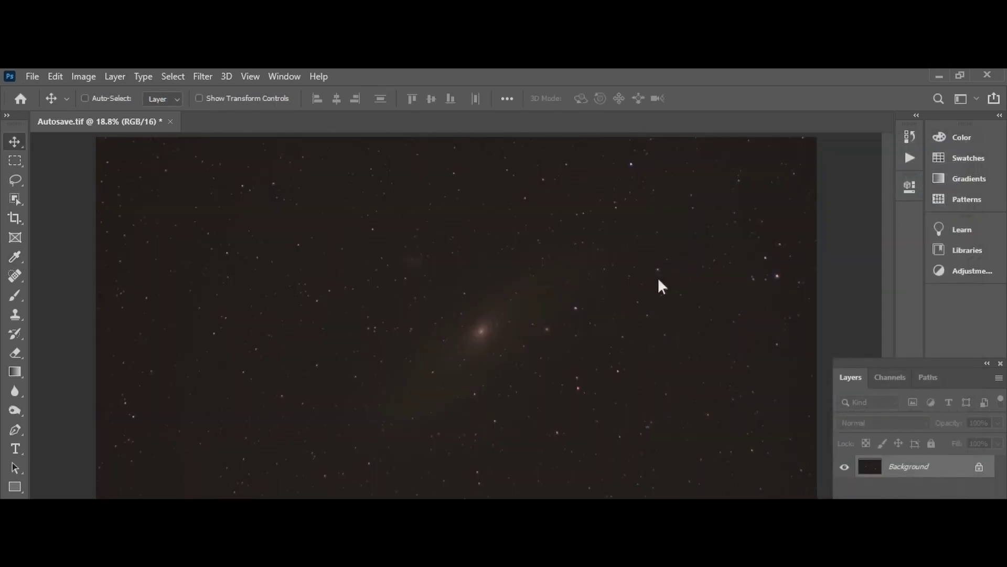
Crop away the image's outer edges, repositioning the picture inside the crop frame, and return to the Move tool.
{"action": "key", "text": "ctrl+minus"}
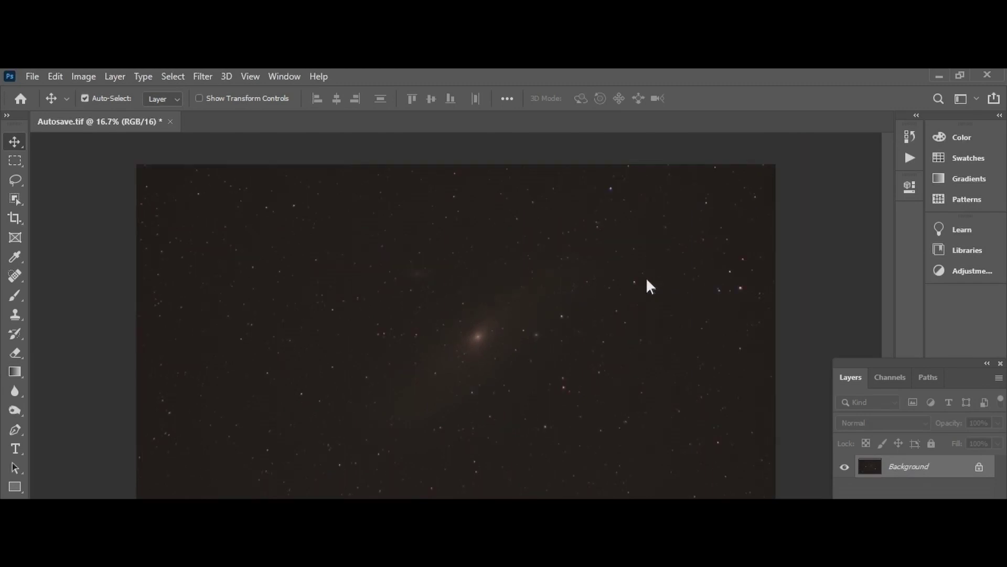
{"action": "left_click", "coordinate": [13, 218]}
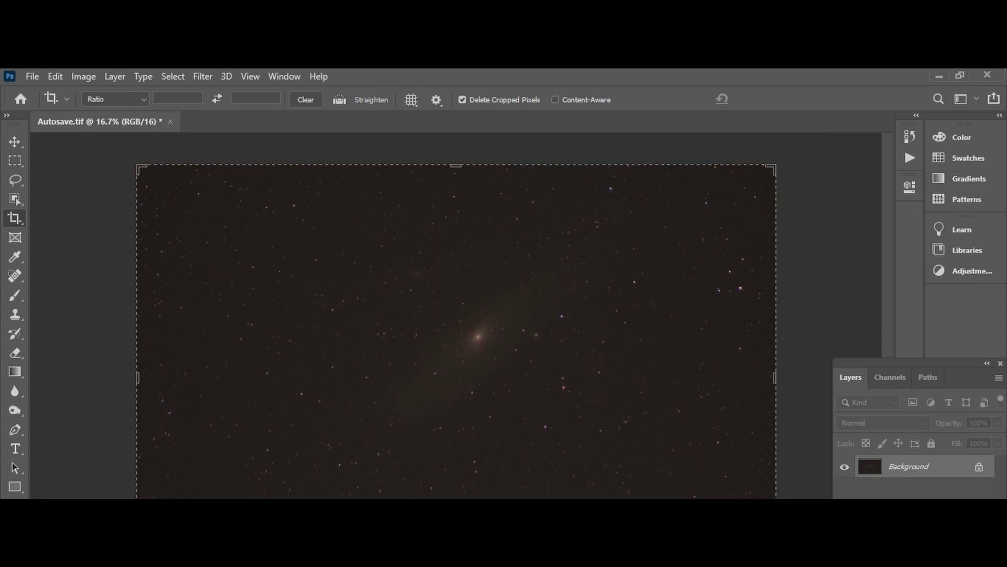
{"action": "left_click_drag", "start_coordinate": [139, 166], "coordinate": [162, 206]}
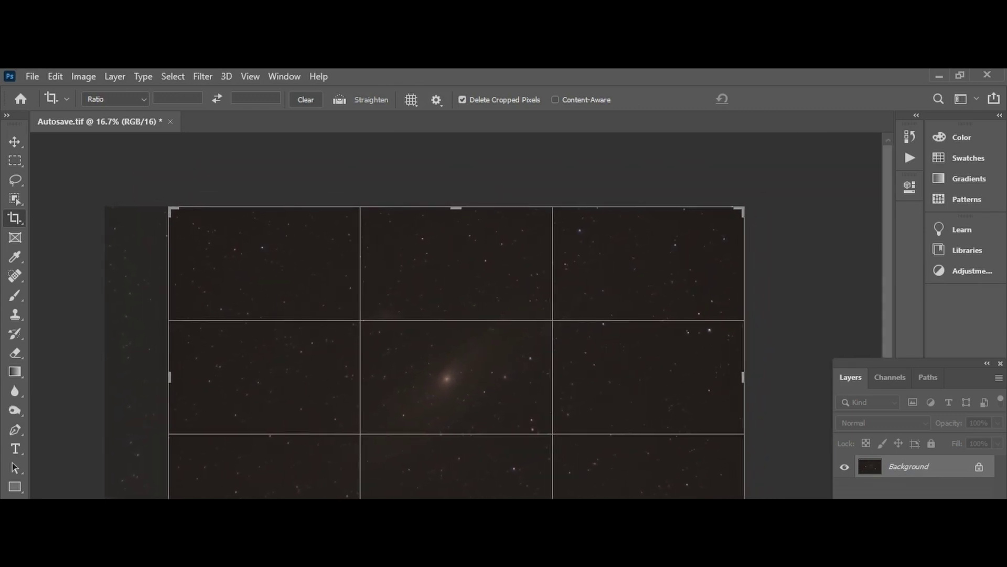
{"action": "left_click_drag", "start_coordinate": [417, 397], "coordinate": [430, 390]}
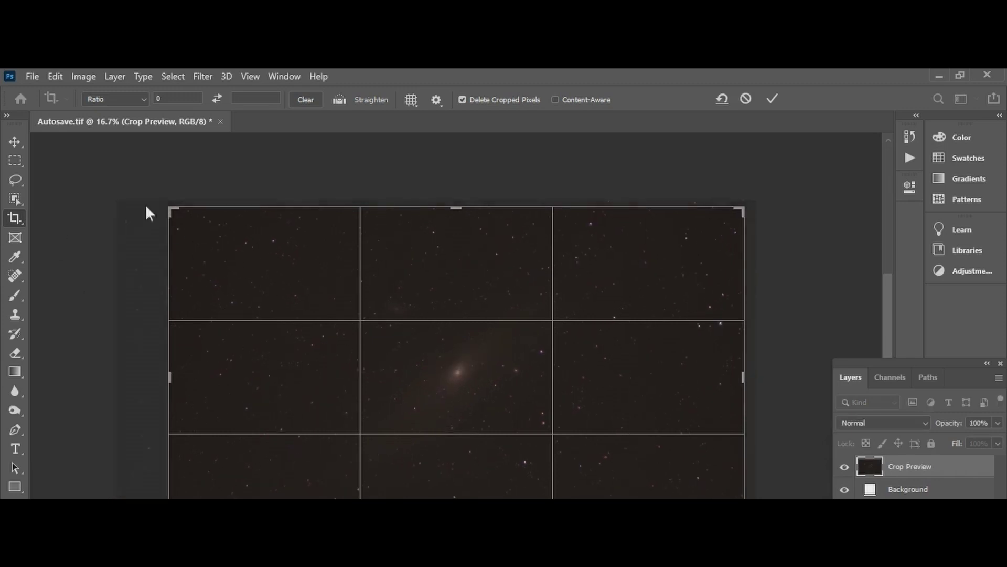
{"action": "key", "text": "Return"}
{"action": "left_click", "coordinate": [14, 141]}
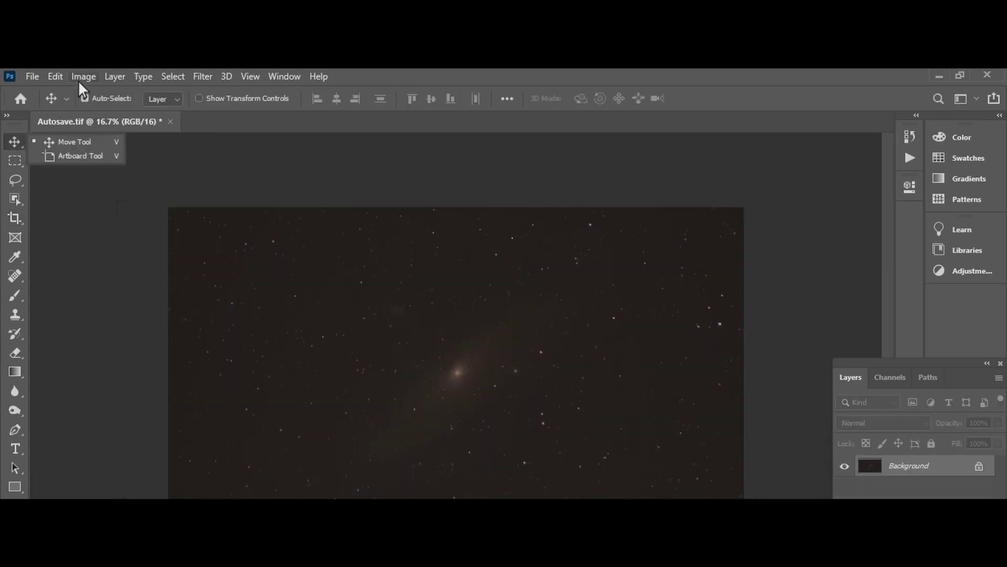
Rotate the whole image 180° and check the galaxy's orientation.
{"action": "left_click", "coordinate": [80, 78]}
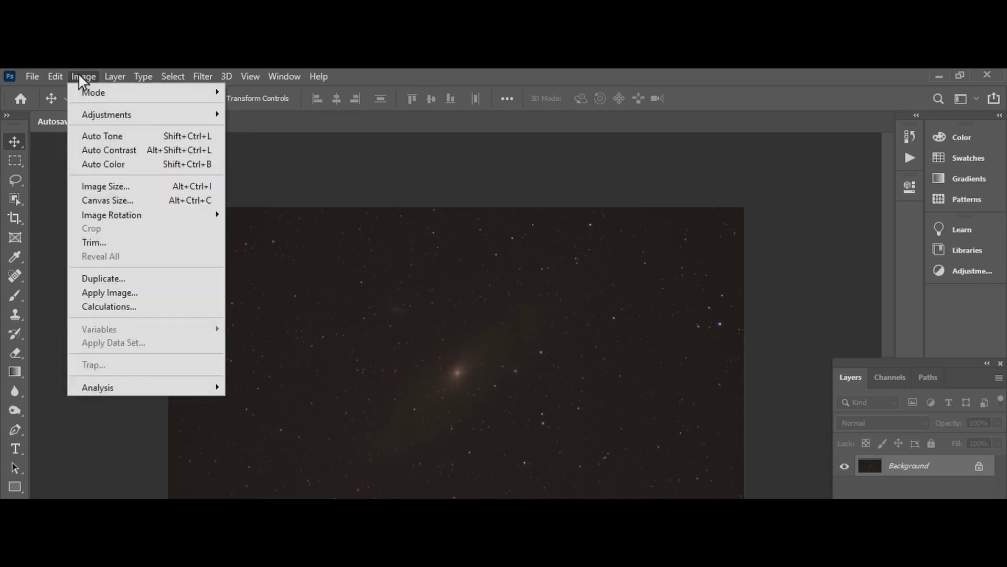
{"action": "mouse_move", "coordinate": [96, 116]}
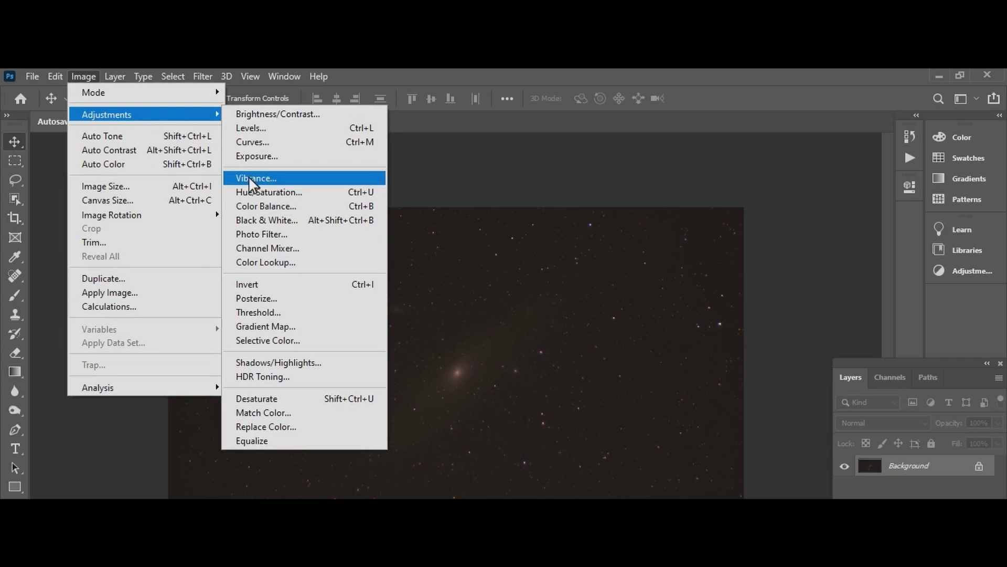
{"action": "mouse_move", "coordinate": [210, 215]}
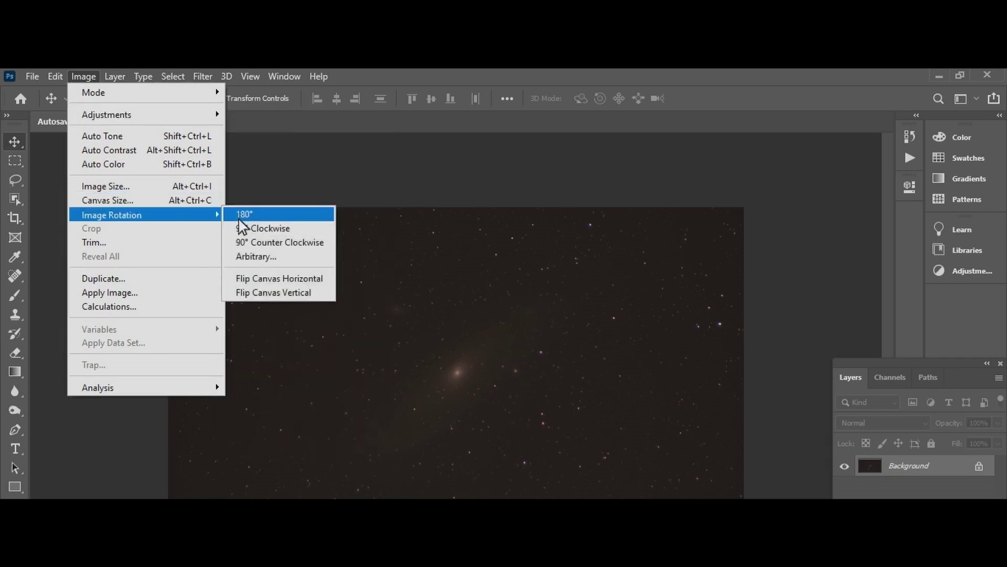
{"action": "left_click", "coordinate": [242, 214]}
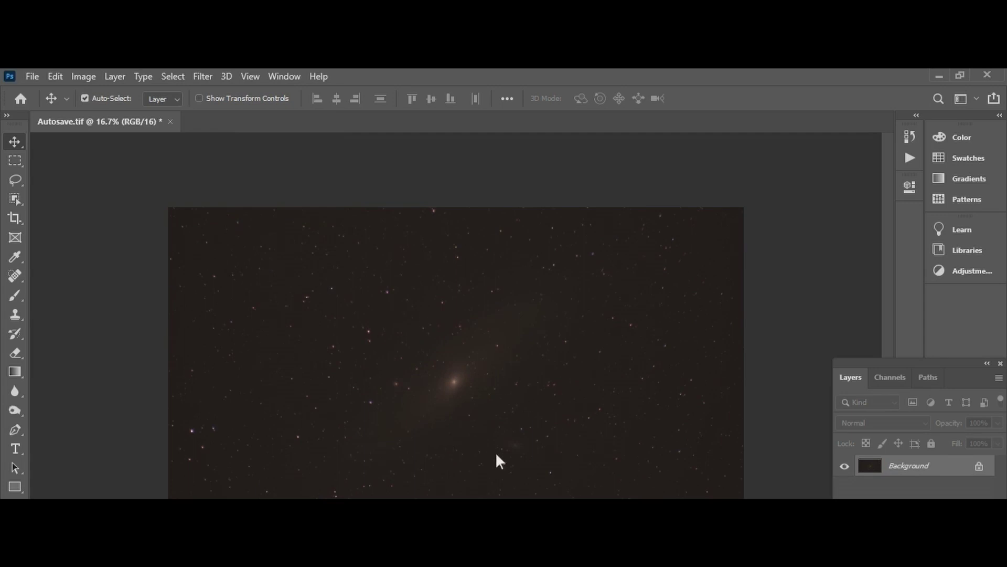
{"action": "scroll", "coordinate": [449, 410], "scroll_direction": "up", "scroll_amount": 1}
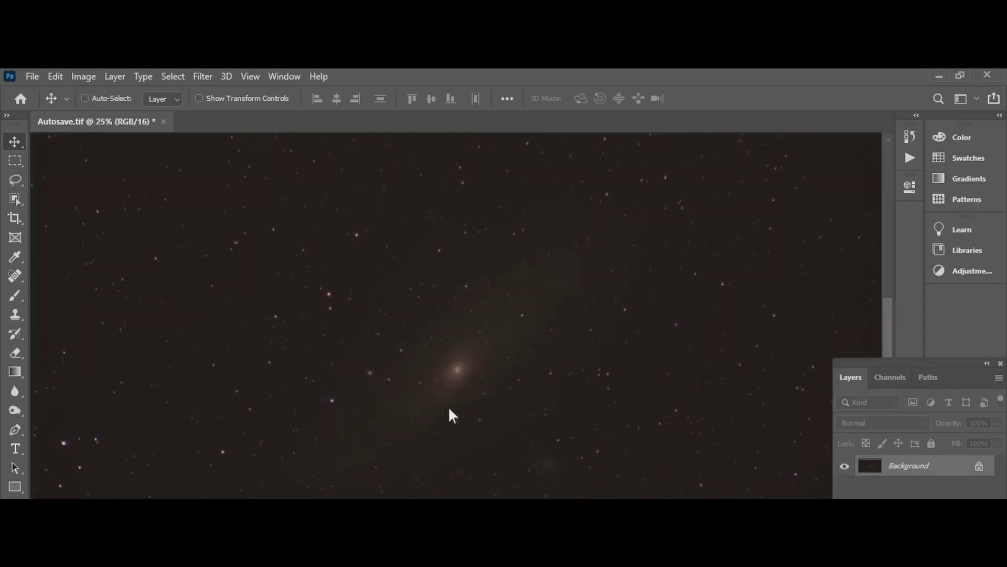
{"action": "scroll", "coordinate": [449, 409], "scroll_direction": "down", "scroll_amount": 1}
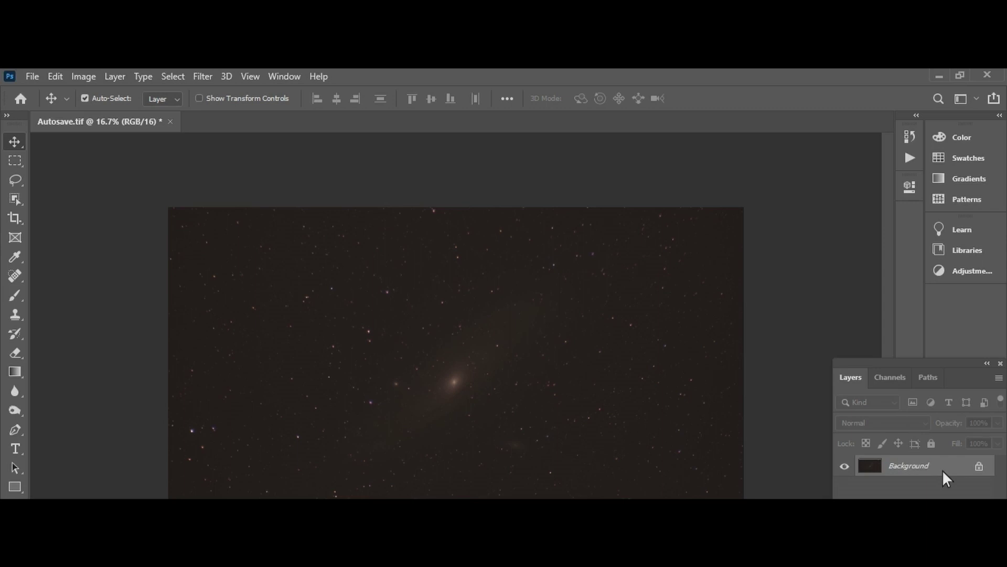
Duplicate the Background layer and rename the copy "Levels".
{"action": "key", "text": "ctrl"}
{"action": "key", "text": "ctrl+j"}
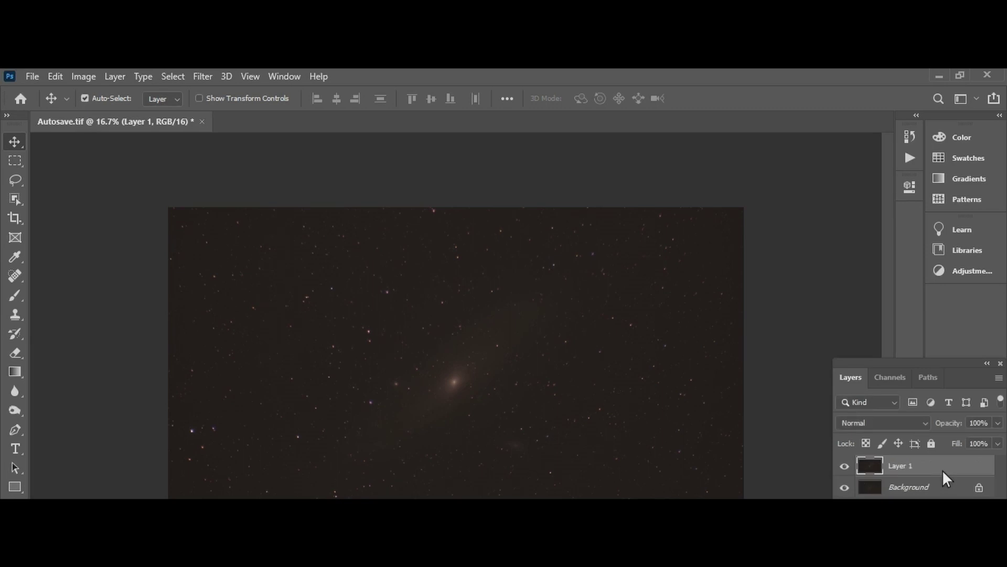
{"action": "double_click", "coordinate": [901, 465]}
{"action": "key", "text": "Return"}
Apply a Levels adjustment to the Levels layer with the midtone input set to 1.42.
{"action": "left_click", "coordinate": [81, 76]}
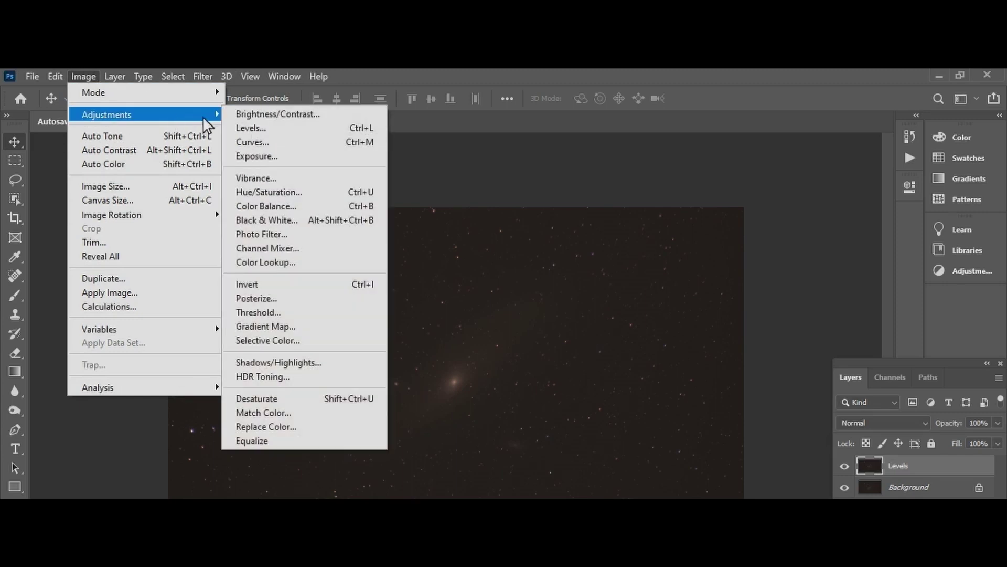
{"action": "left_click", "coordinate": [243, 128]}
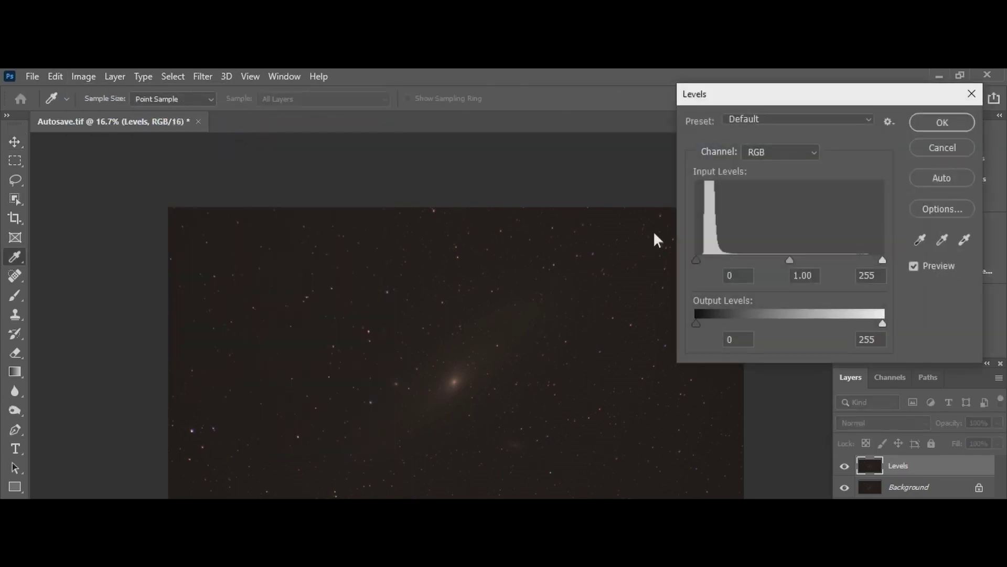
{"action": "left_click_drag", "start_coordinate": [786, 260], "coordinate": [766, 260]}
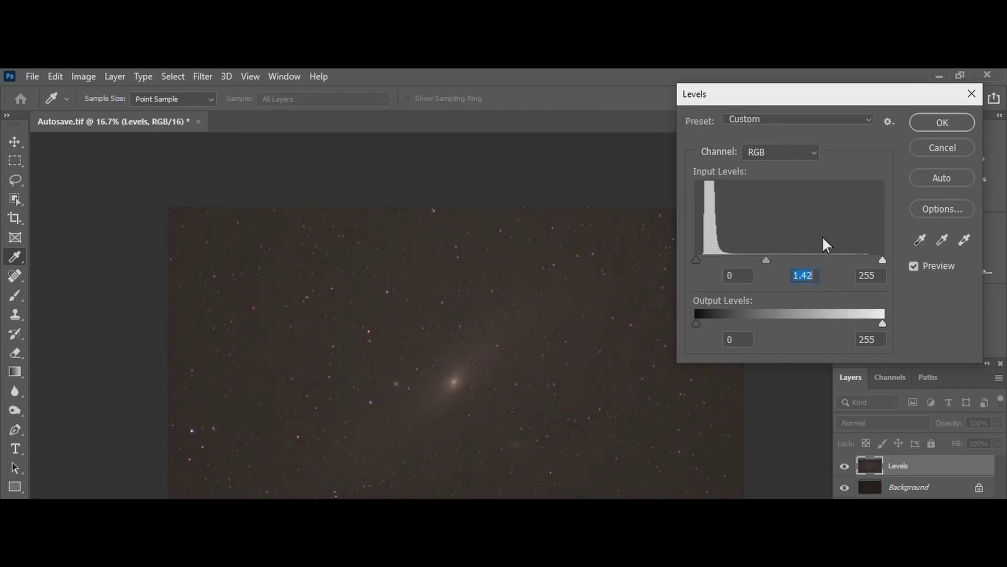
{"action": "left_click", "coordinate": [917, 121]}
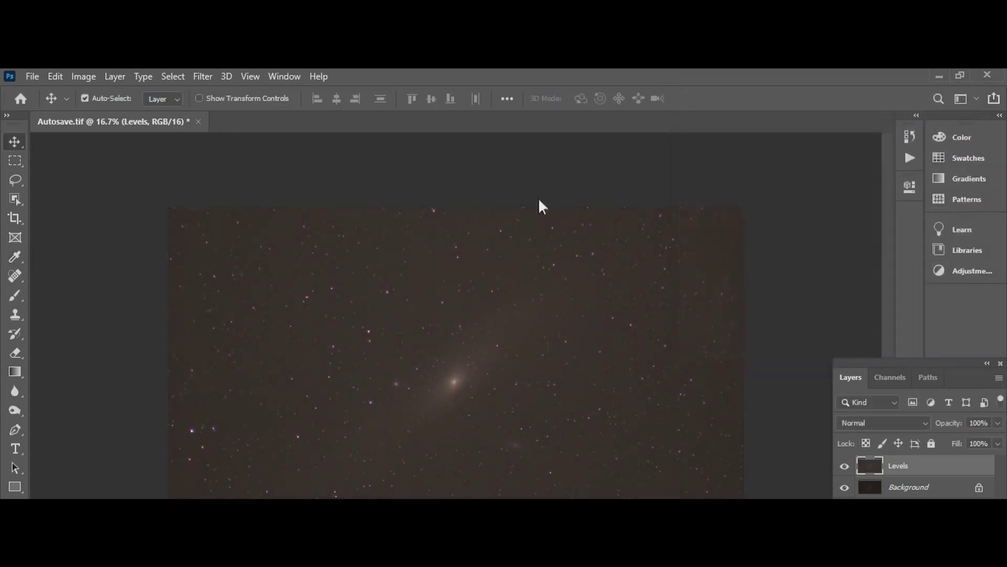
Apply a second Levels adjustment with the black point input at 13 and the midtones at 1.25.
{"action": "left_click", "coordinate": [84, 76]}
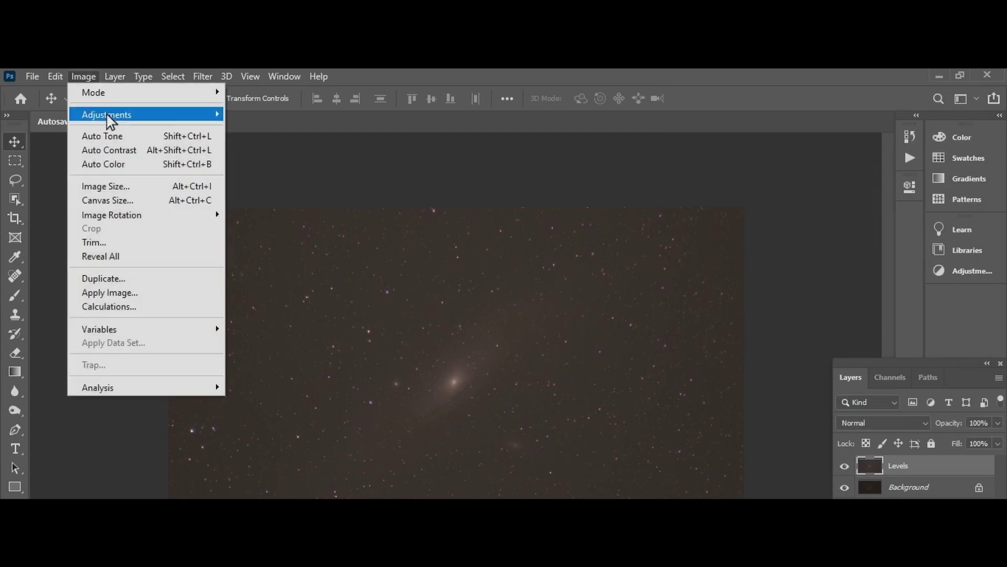
{"action": "mouse_move", "coordinate": [180, 115]}
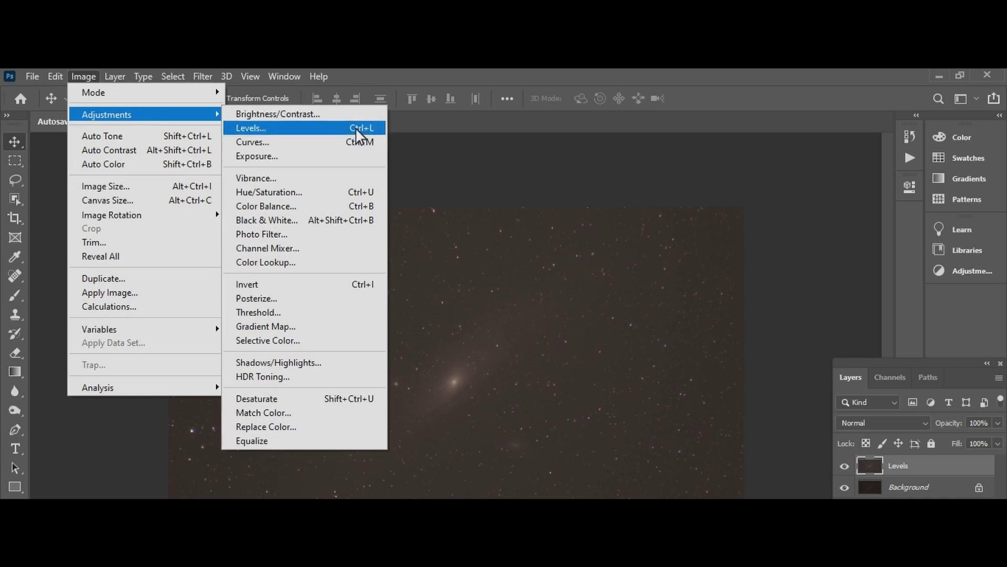
{"action": "left_click", "coordinate": [468, 167]}
{"action": "key", "text": "ctrl"}
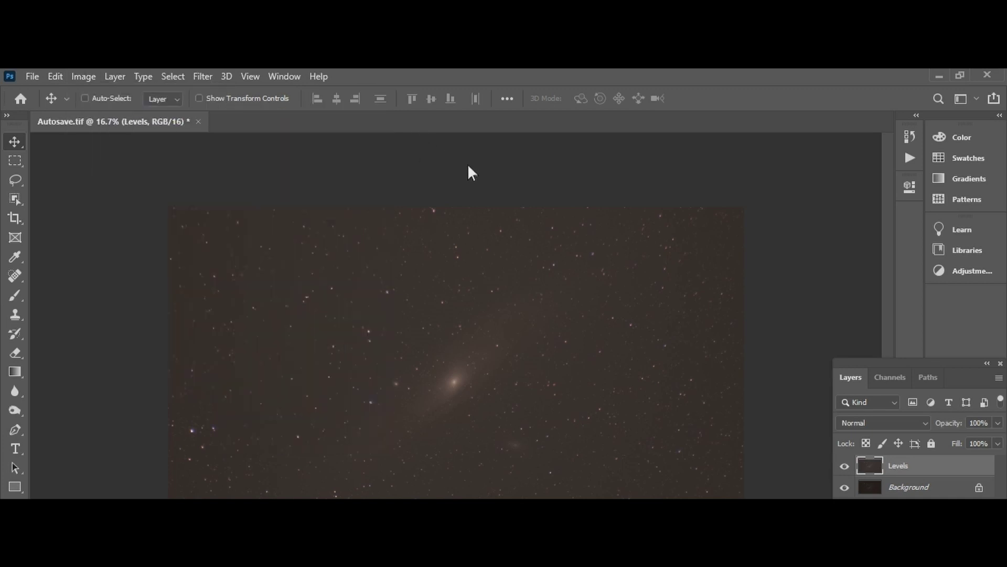
{"action": "key", "text": "ctrl+l"}
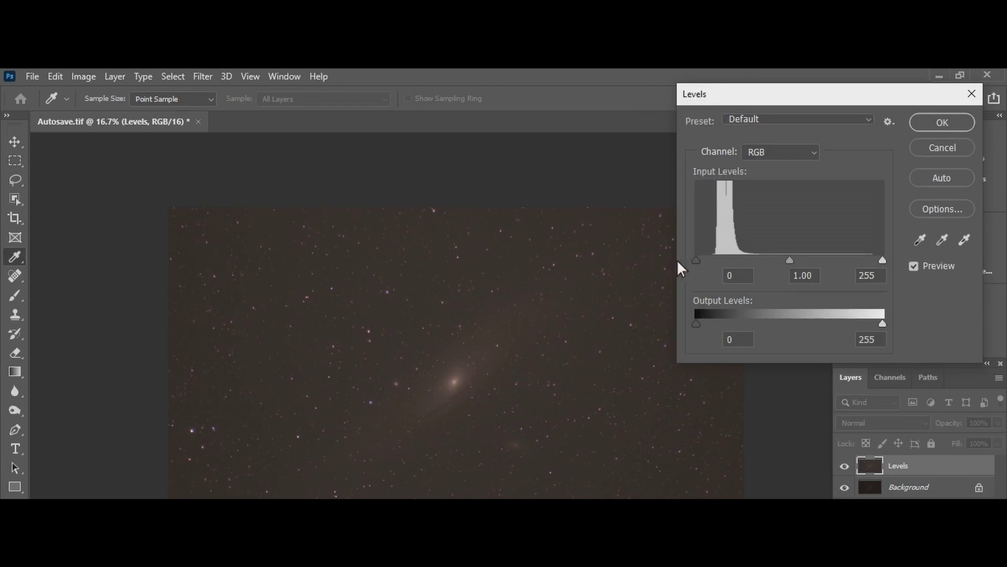
{"action": "left_click_drag", "start_coordinate": [697, 260], "coordinate": [706, 260]}
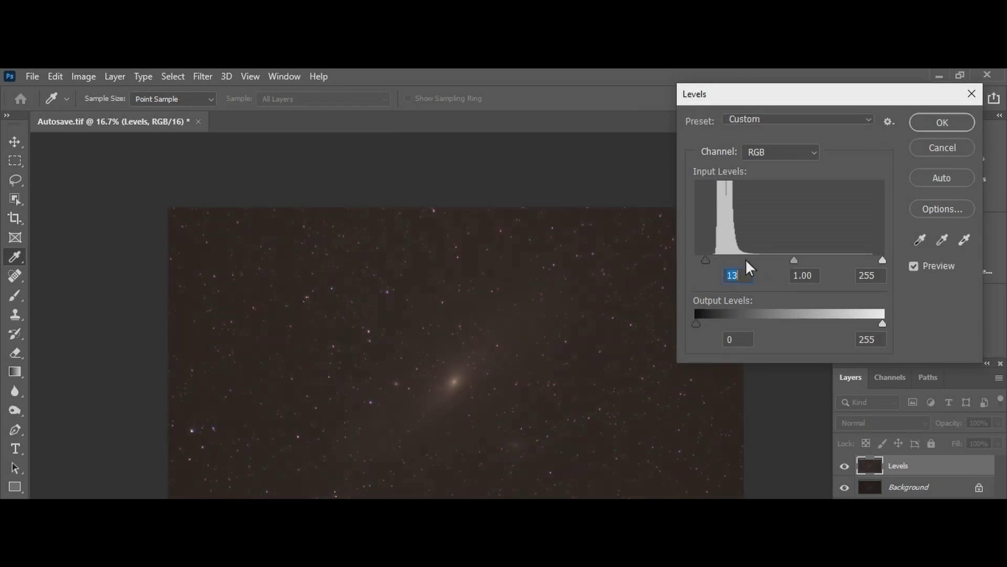
{"action": "left_click_drag", "start_coordinate": [782, 260], "coordinate": [780, 259]}
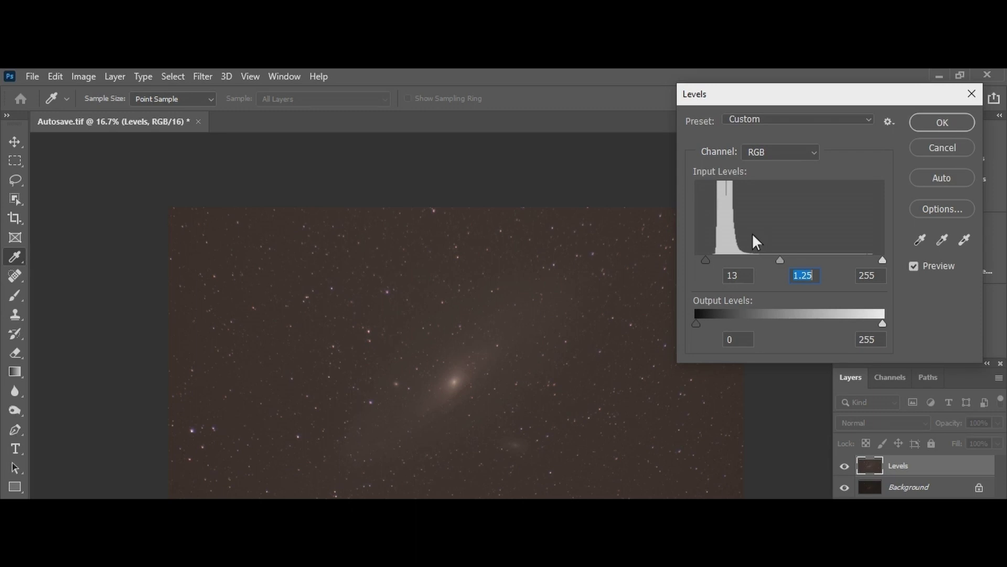
{"action": "left_click", "coordinate": [943, 122]}
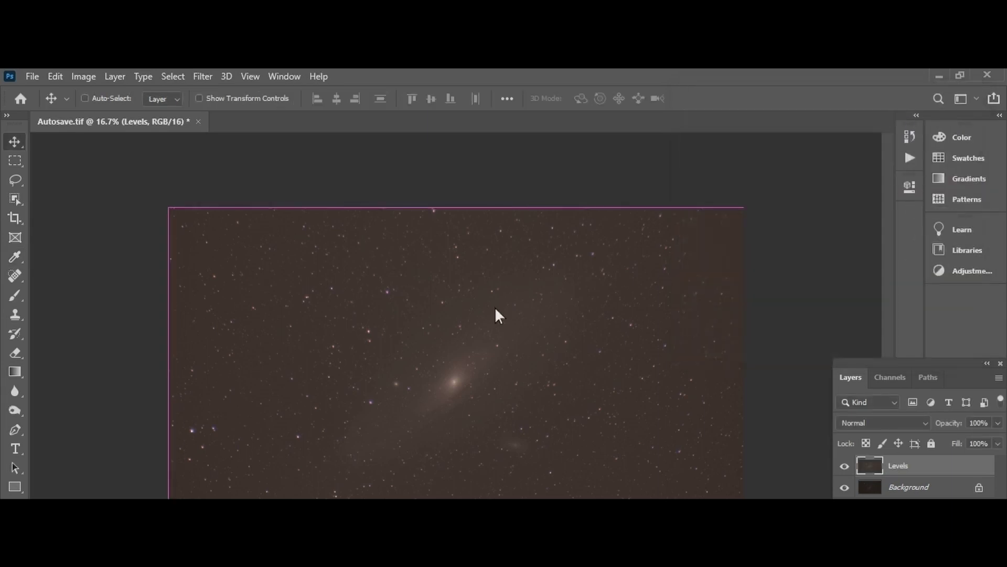
Stretch the image with a third Levels adjustment, setting the black point input to 19 and the midtones to 1.30.
{"action": "key", "text": "ctrl+l"}
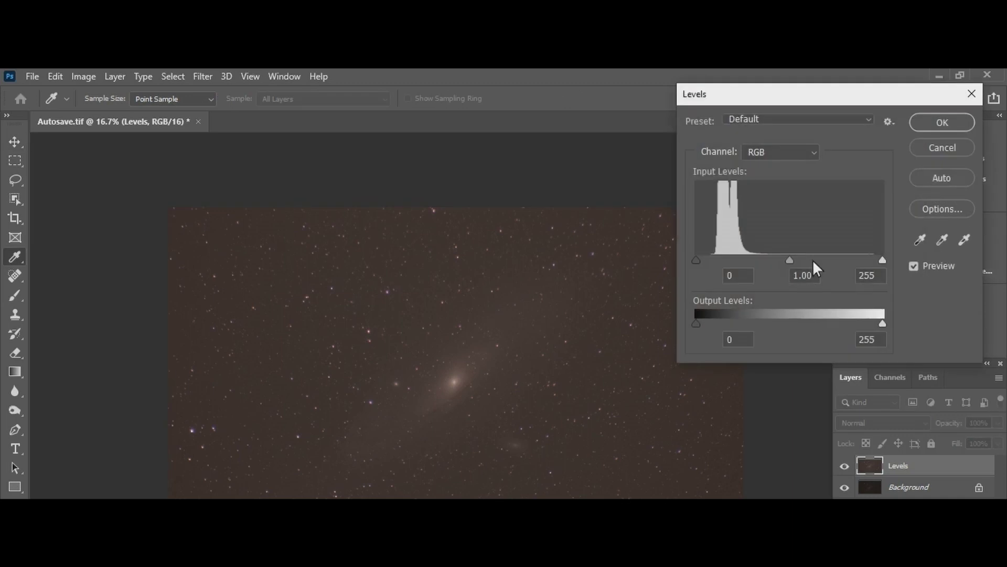
{"action": "left_click_drag", "start_coordinate": [697, 258], "coordinate": [710, 260]}
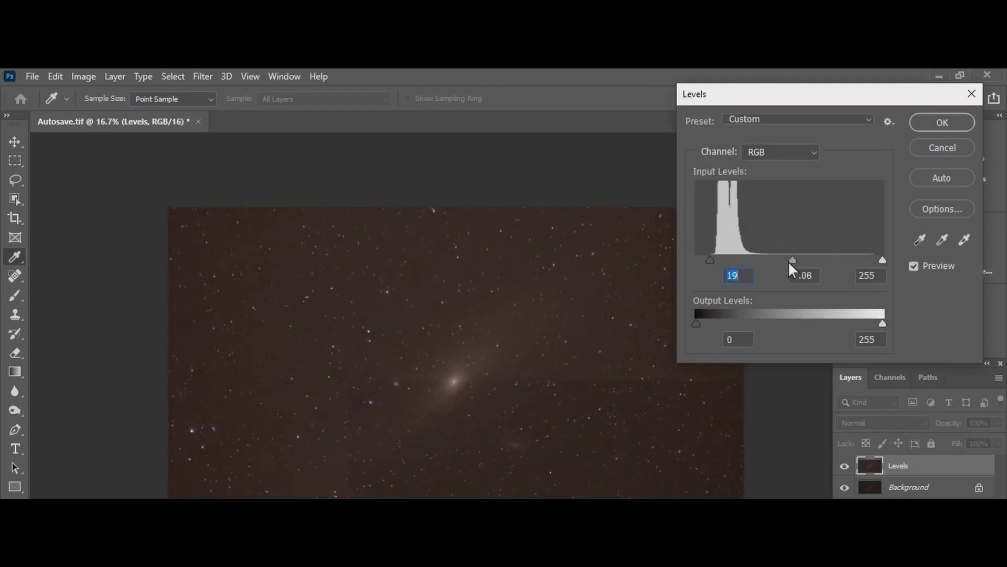
{"action": "left_click_drag", "start_coordinate": [788, 261], "coordinate": [780, 261]}
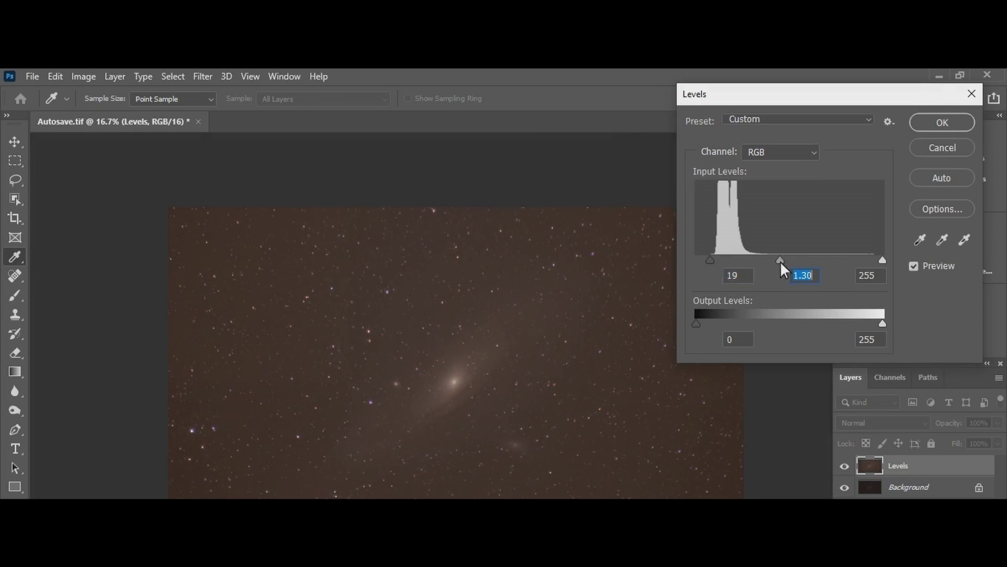
{"action": "left_click", "coordinate": [929, 119]}
Apply a fourth Levels adjustment with the black point input at 11 and the midtones at 1.17.
{"action": "key", "text": "ctrl+l"}
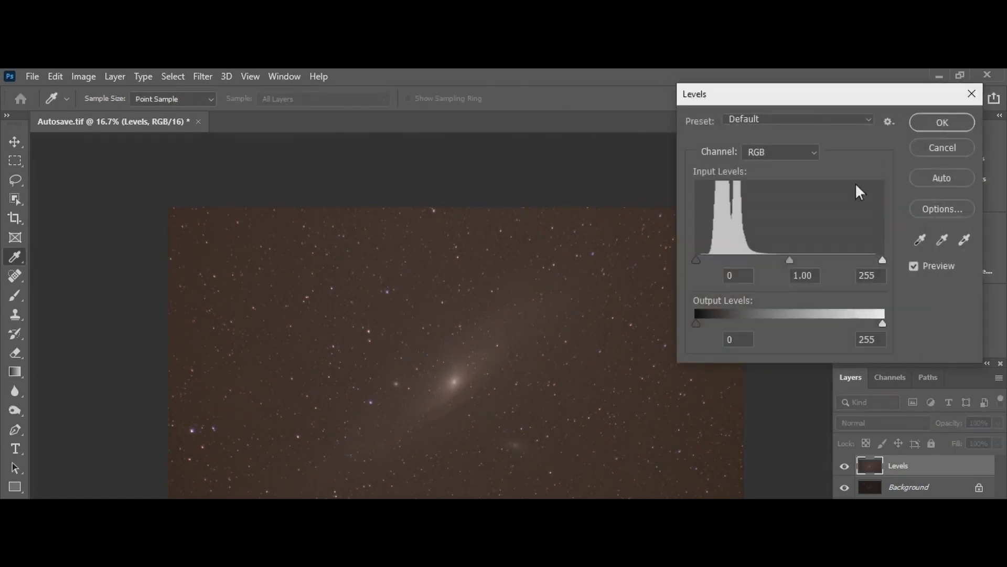
{"action": "left_click_drag", "start_coordinate": [698, 260], "coordinate": [703, 259]}
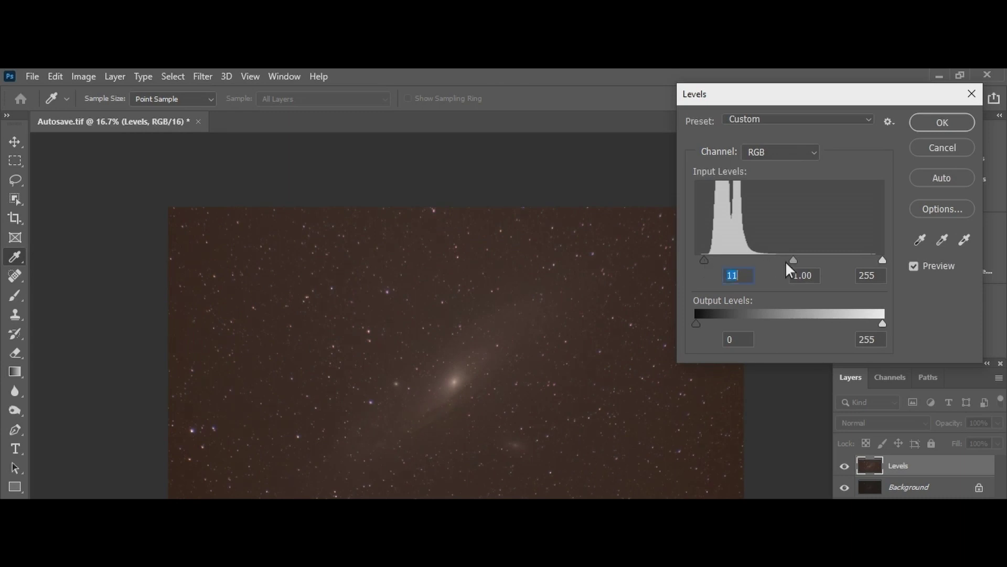
{"action": "left_click_drag", "start_coordinate": [788, 257], "coordinate": [783, 256]}
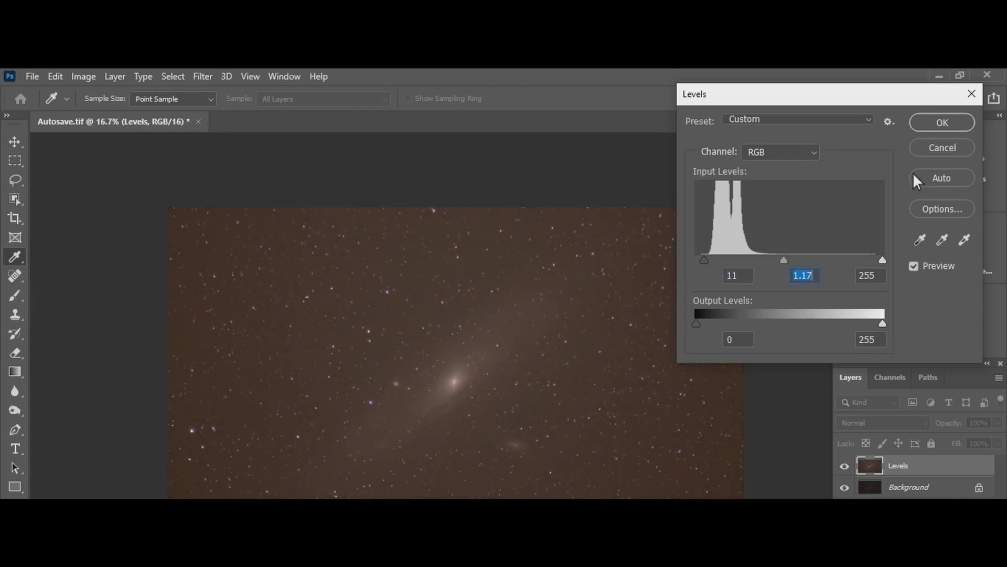
{"action": "left_click", "coordinate": [930, 125]}
Start a fifth Levels adjustment and set the RGB black point input to 8 and the midtones to 1.07.
{"action": "key", "text": "ctrl+l"}
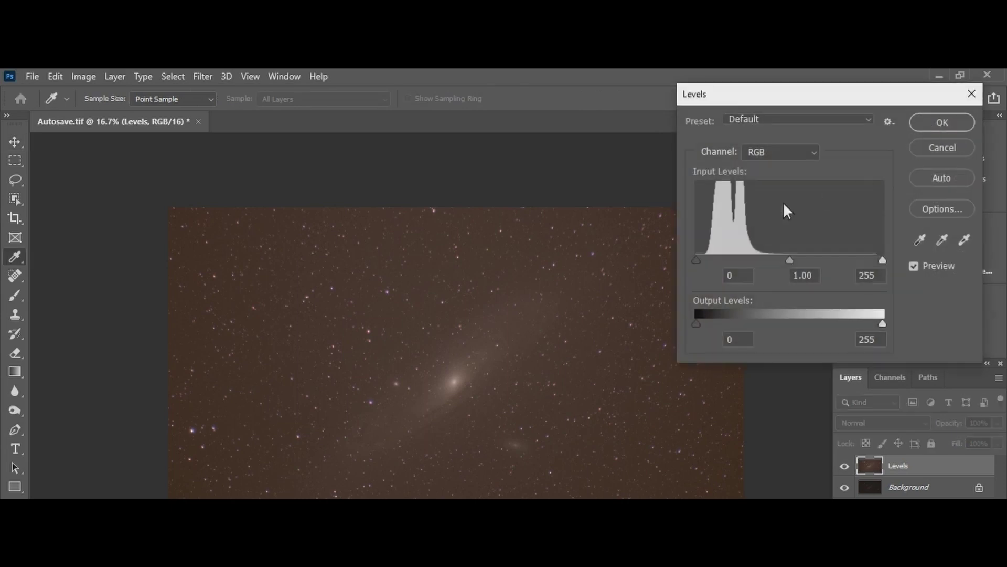
{"action": "left_click", "coordinate": [697, 260]}
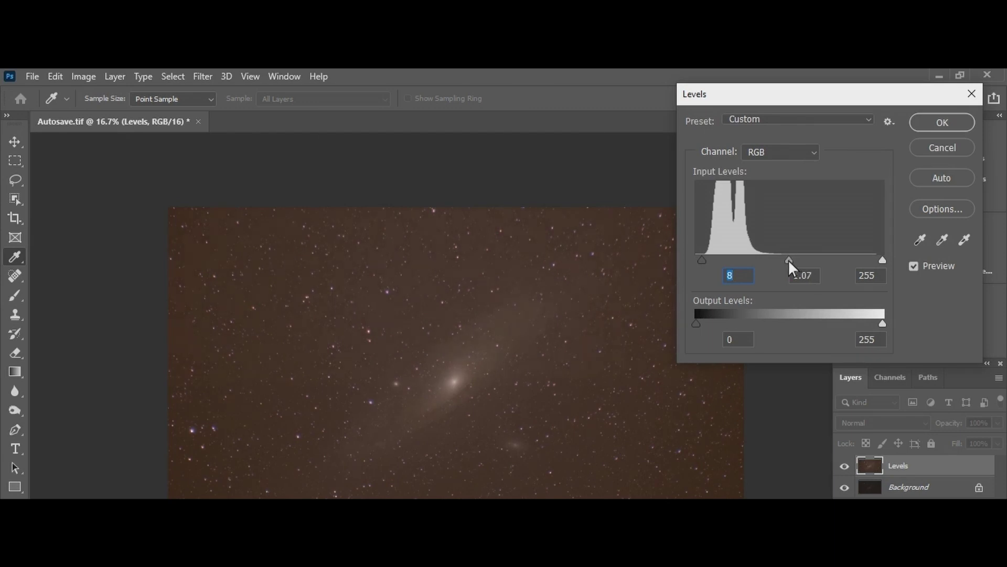
{"action": "key", "text": "Tab"}
For the Red channel of the Levels adjustment, set the black point input to 41 and the midtones to 1.2.
{"action": "left_click", "coordinate": [763, 150]}
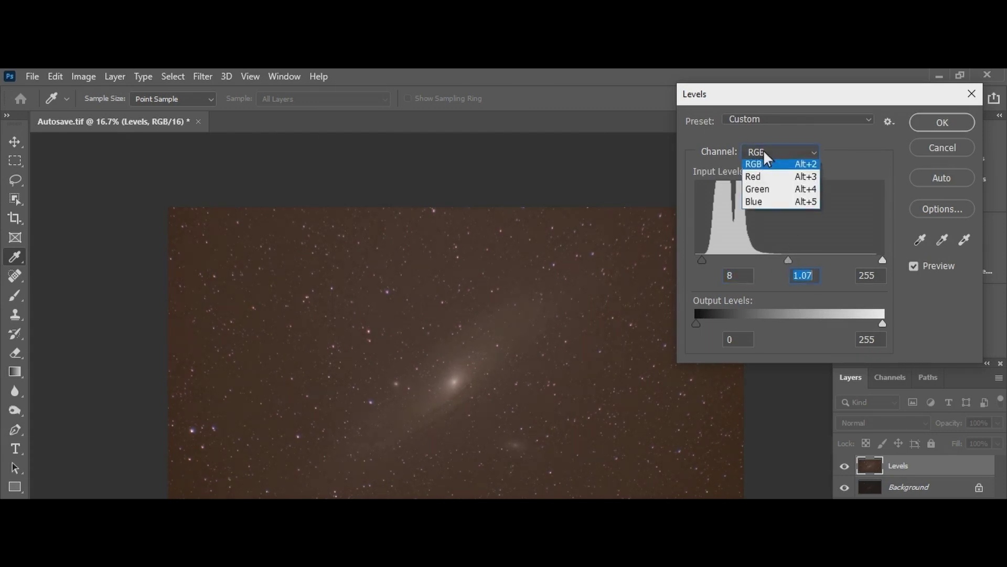
{"action": "left_click", "coordinate": [765, 181]}
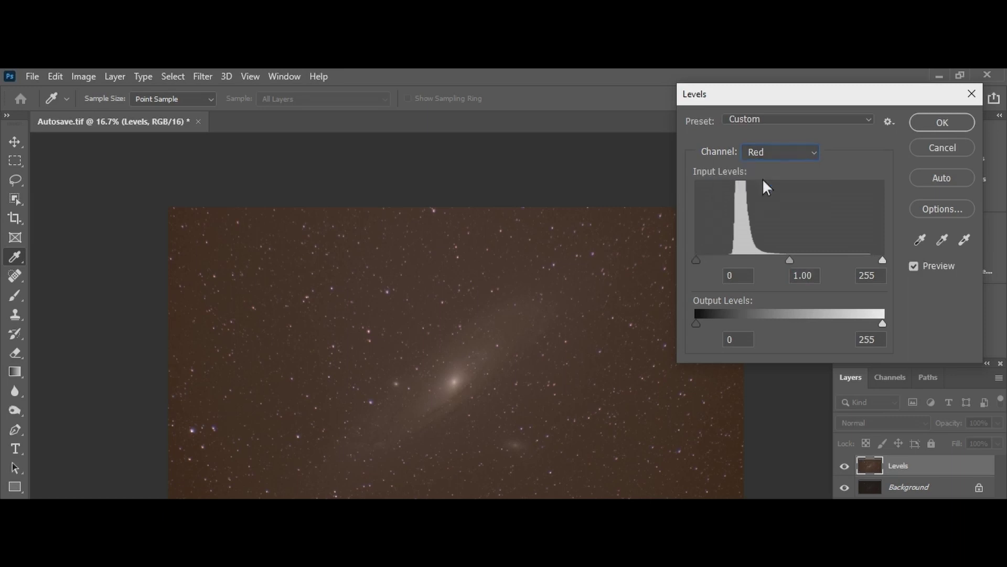
{"action": "left_click_drag", "start_coordinate": [697, 261], "coordinate": [722, 261]}
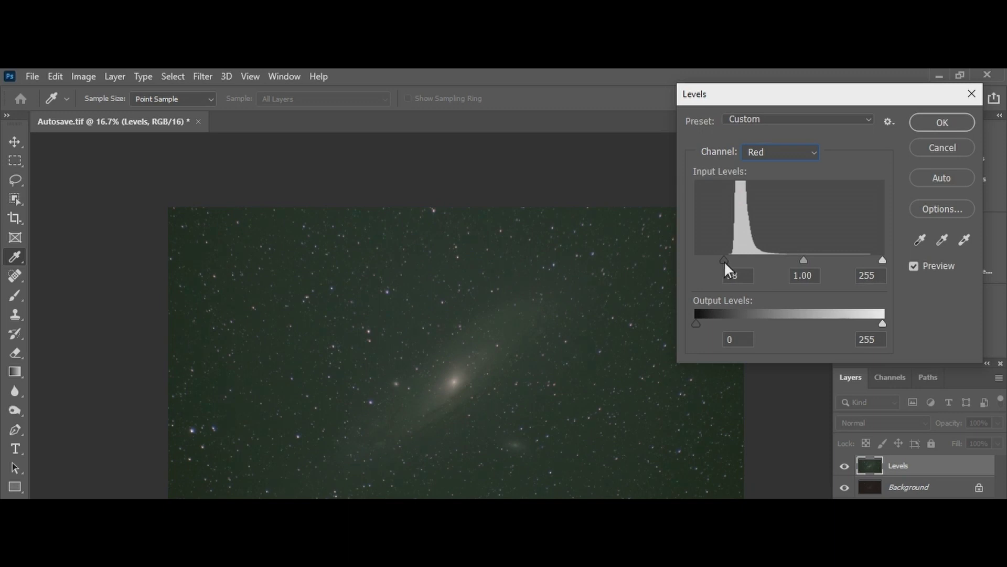
{"action": "left_click", "coordinate": [793, 260]}
{"action": "left_click_drag", "start_coordinate": [729, 259], "coordinate": [726, 259]}
For the Green channel of the Levels adjustment, set the black point input to 22 and the midtones to 1.24.
{"action": "left_click", "coordinate": [762, 151]}
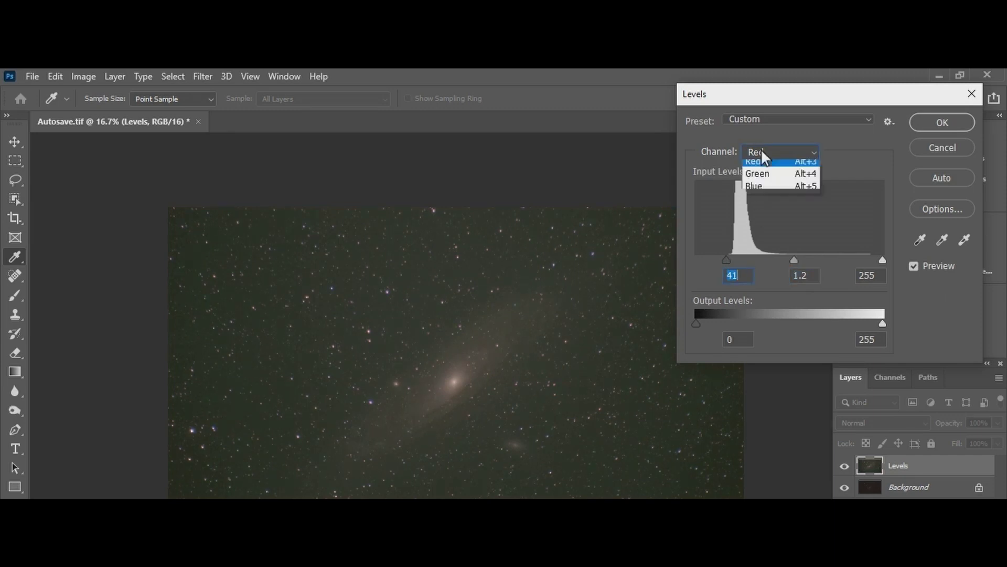
{"action": "left_click", "coordinate": [756, 193]}
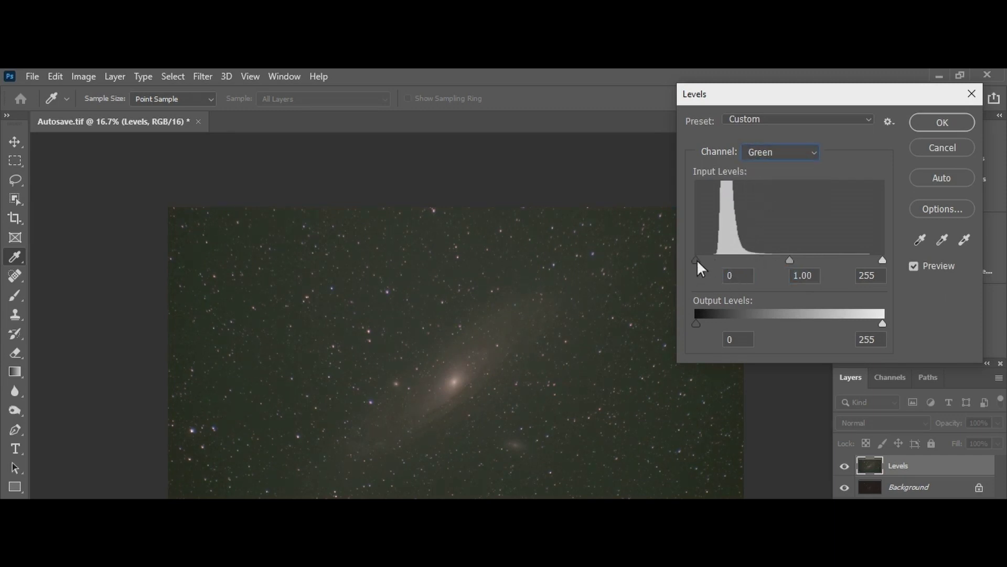
{"action": "left_click_drag", "start_coordinate": [696, 259], "coordinate": [712, 259]}
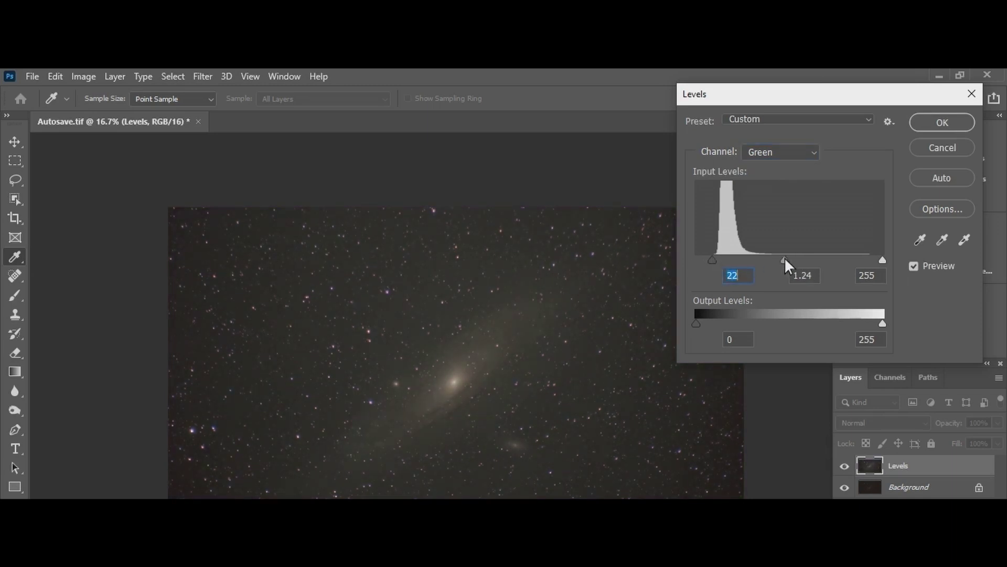
{"action": "left_click", "coordinate": [785, 258]}
Set the Blue channel's black point input to 5 and midtones to 1.16, and apply the Levels adjustment.
{"action": "left_click", "coordinate": [779, 152]}
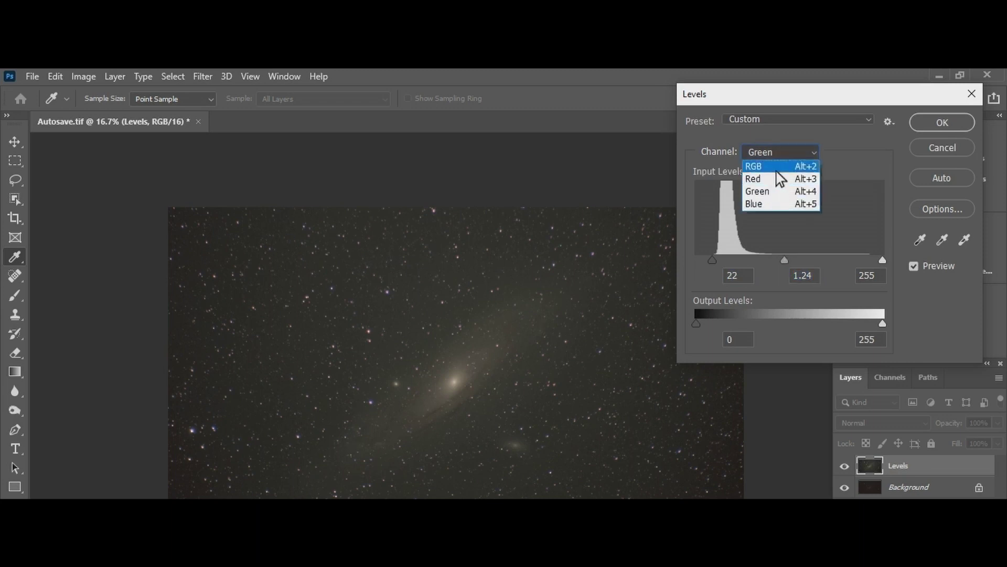
{"action": "left_click", "coordinate": [776, 199]}
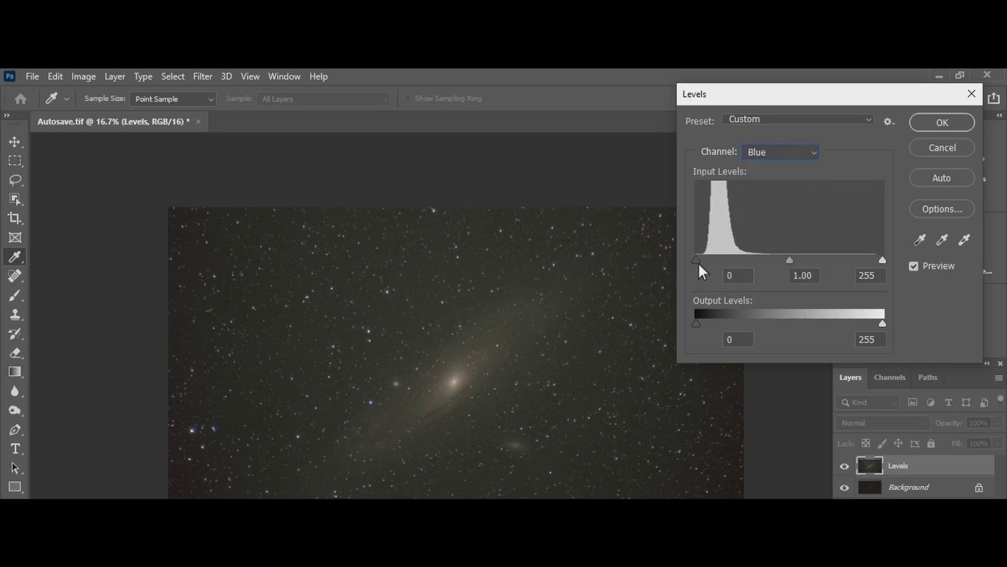
{"action": "left_click_drag", "start_coordinate": [699, 260], "coordinate": [701, 260]}
{"action": "left_click", "coordinate": [782, 258]}
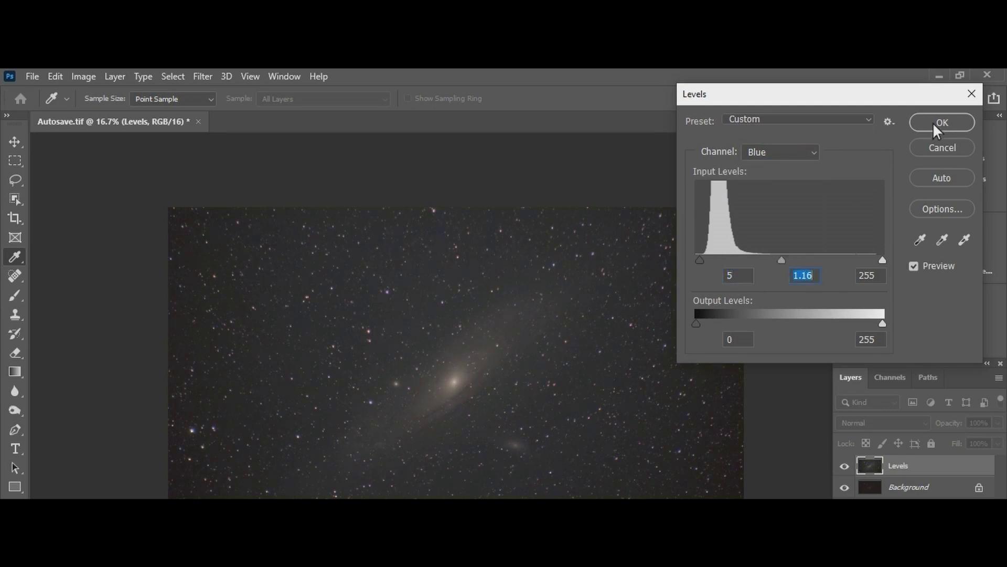
{"action": "left_click", "coordinate": [932, 121]}
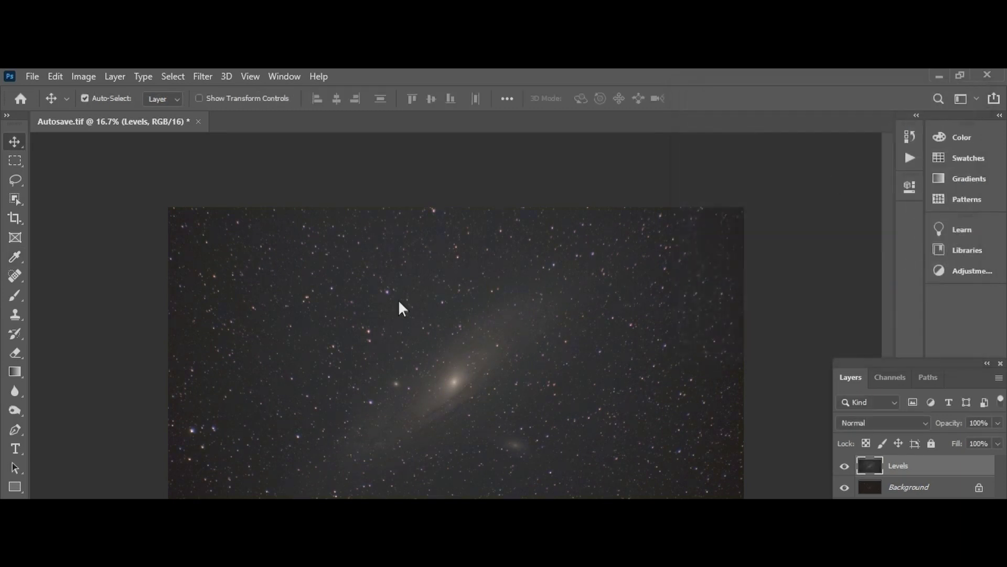
Crop the image tighter around the galaxy, trimming the uneven borders on all four sides.
{"action": "left_click", "coordinate": [15, 218]}
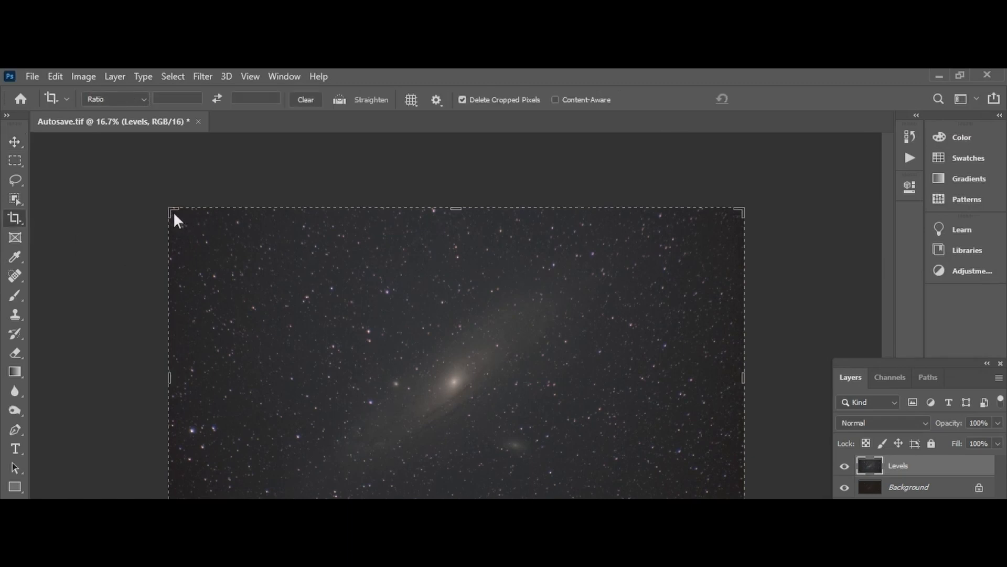
{"action": "left_click_drag", "start_coordinate": [173, 212], "coordinate": [180, 225]}
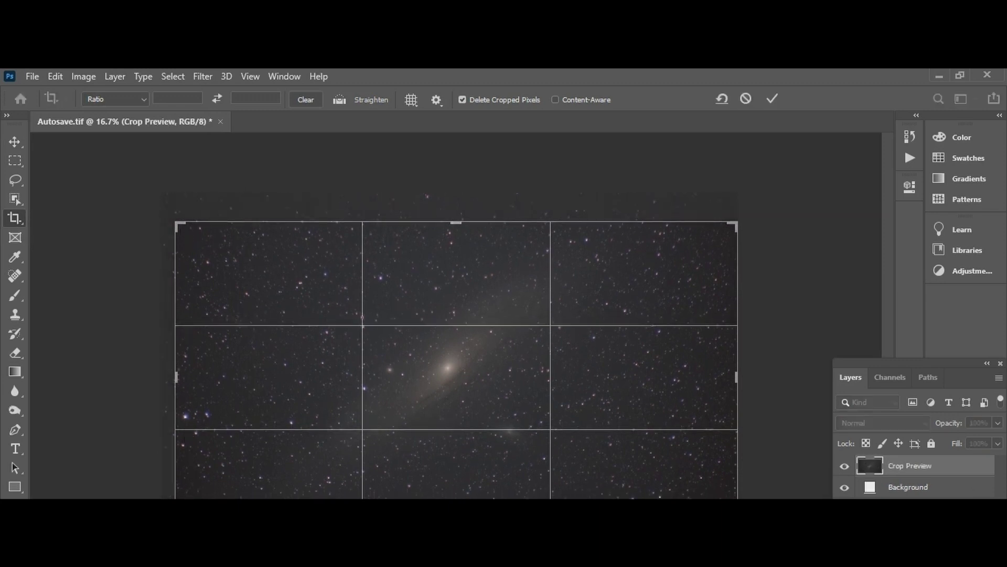
{"action": "left_click_drag", "start_coordinate": [179, 496], "coordinate": [184, 472]}
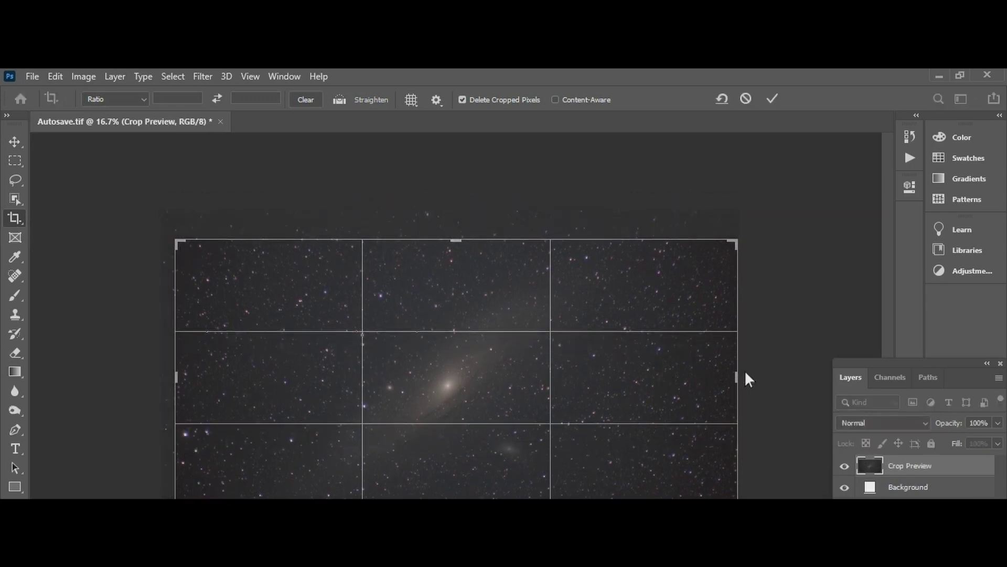
{"action": "left_click_drag", "start_coordinate": [738, 377], "coordinate": [717, 381]}
{"action": "left_click_drag", "start_coordinate": [203, 377], "coordinate": [217, 380]}
{"action": "left_click_drag", "start_coordinate": [482, 379], "coordinate": [477, 370]}
{"action": "key", "text": "Return"}
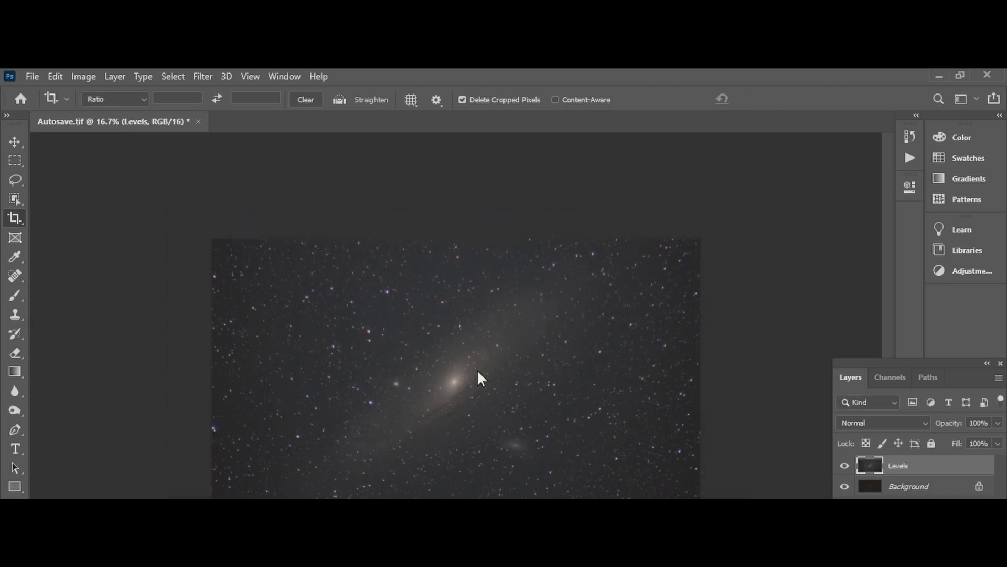
In the Camera Raw Filter, set Sharpening to 41, Noise Reduction to 6 and Color Noise Reduction to 7.
{"action": "key", "text": "ctrl+plus"}
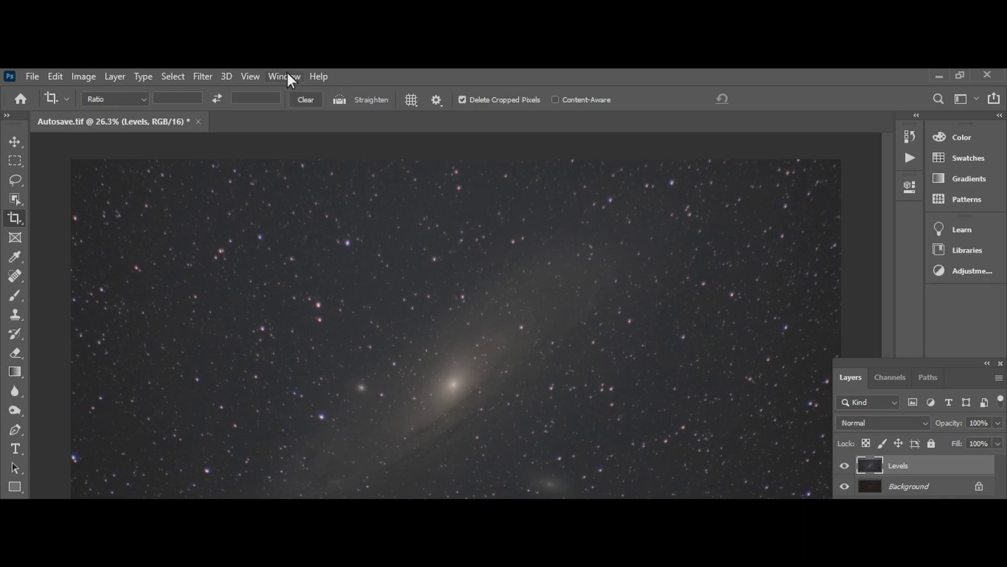
{"action": "left_click", "coordinate": [203, 78]}
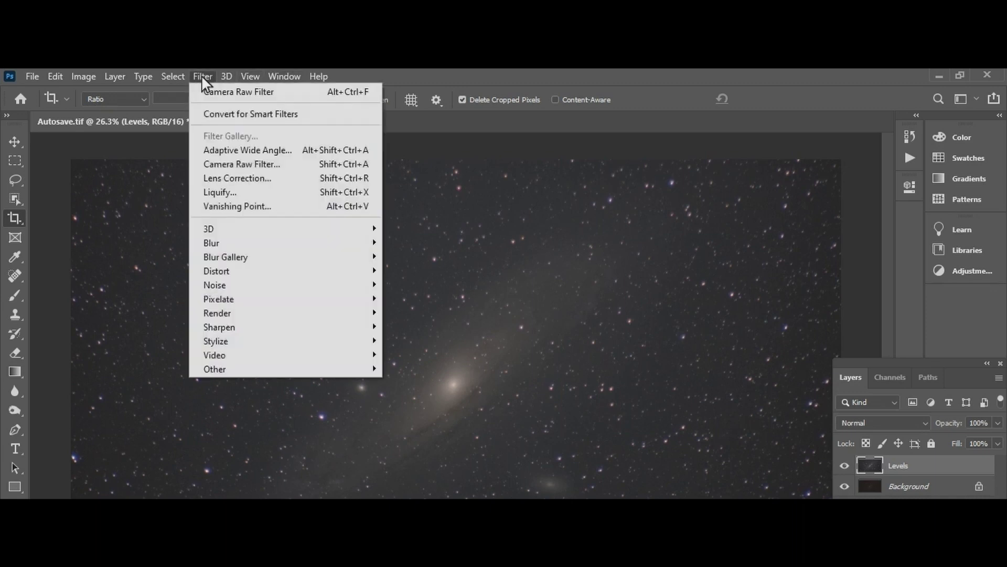
{"action": "left_click", "coordinate": [214, 165]}
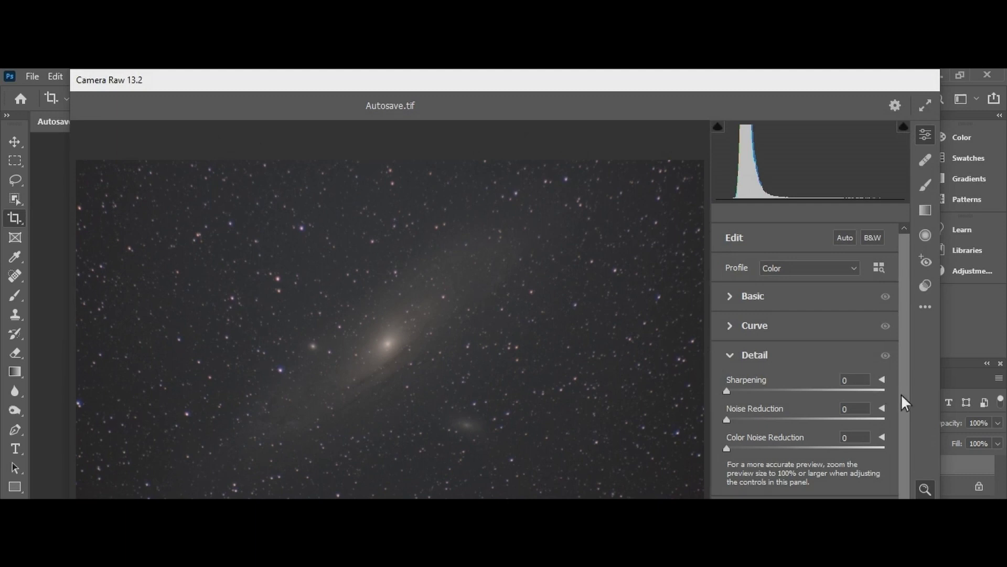
{"action": "left_click_drag", "start_coordinate": [903, 396], "coordinate": [904, 411]}
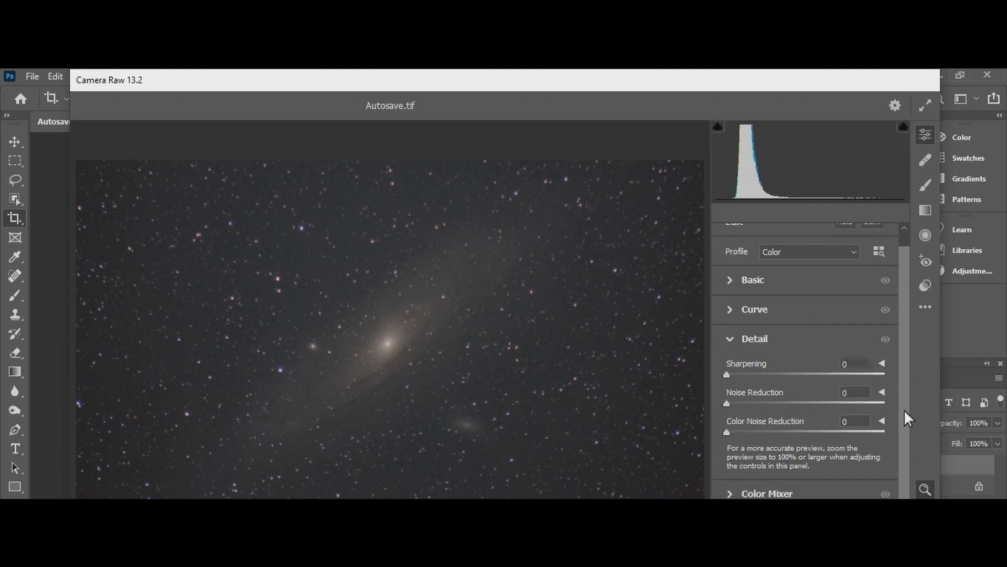
{"action": "left_click", "coordinate": [442, 339]}
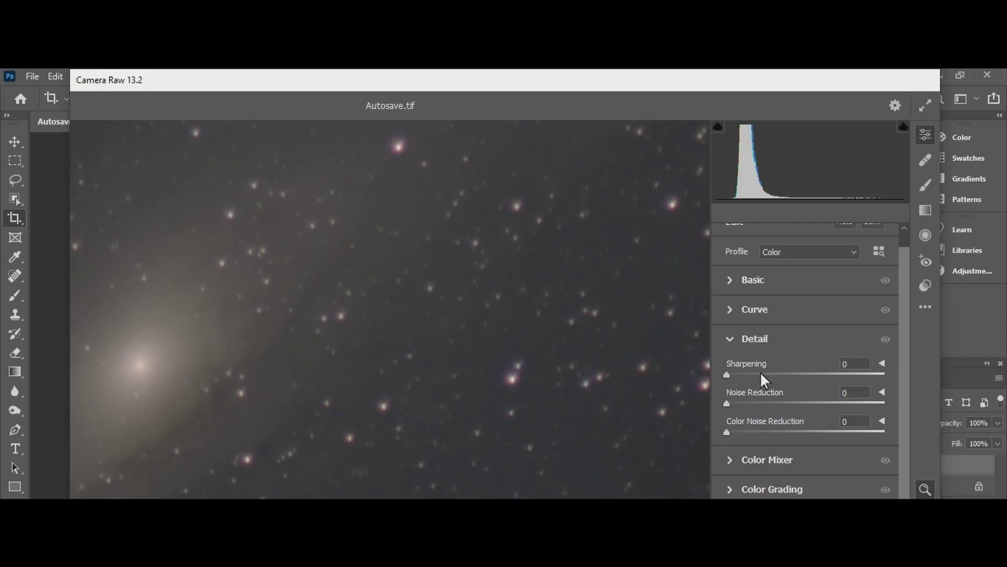
{"action": "left_click_drag", "start_coordinate": [737, 374], "coordinate": [735, 404]}
{"action": "left_click_drag", "start_coordinate": [732, 431], "coordinate": [738, 431]}
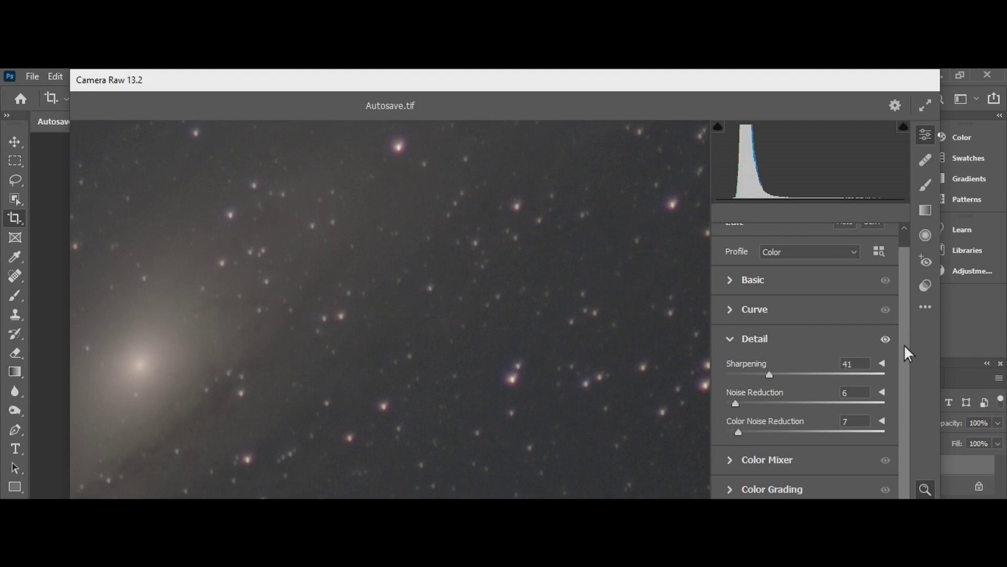
In the Basic adjustments of Camera Raw, set Clarity to +67 and Saturation to +29.
{"action": "left_click_drag", "start_coordinate": [905, 345], "coordinate": [904, 310]}
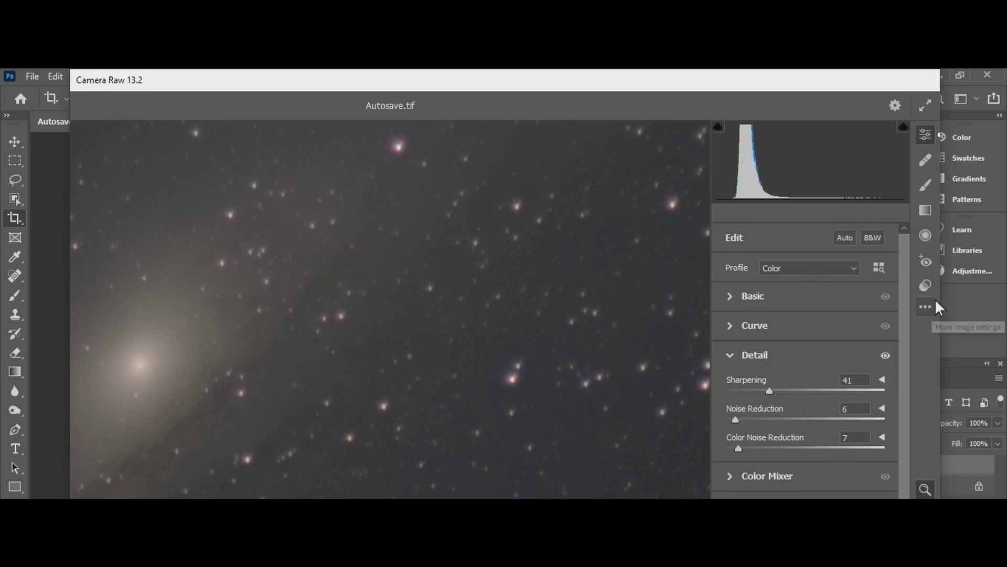
{"action": "left_click_drag", "start_coordinate": [902, 300], "coordinate": [903, 353]}
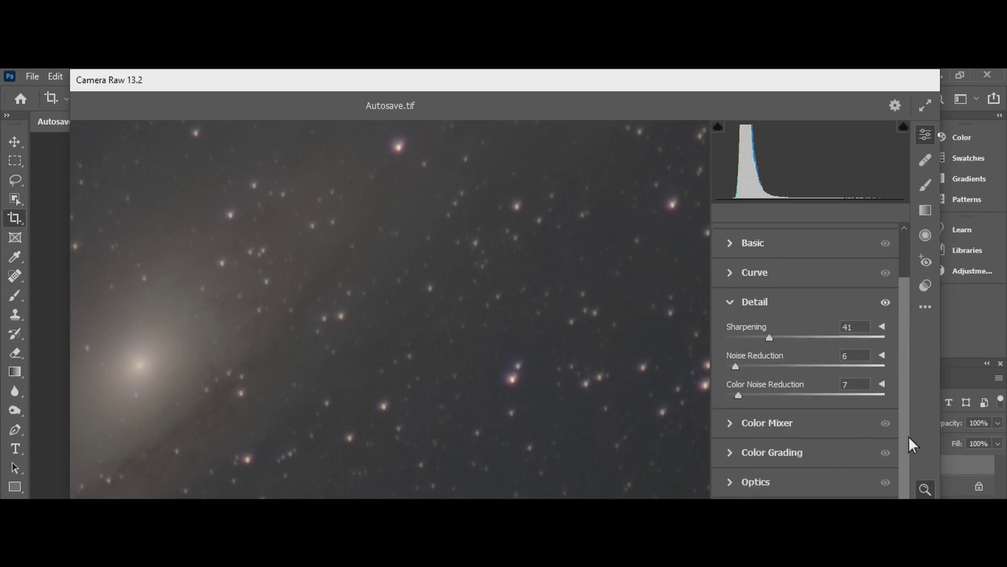
{"action": "left_click_drag", "start_coordinate": [906, 433], "coordinate": [899, 369]}
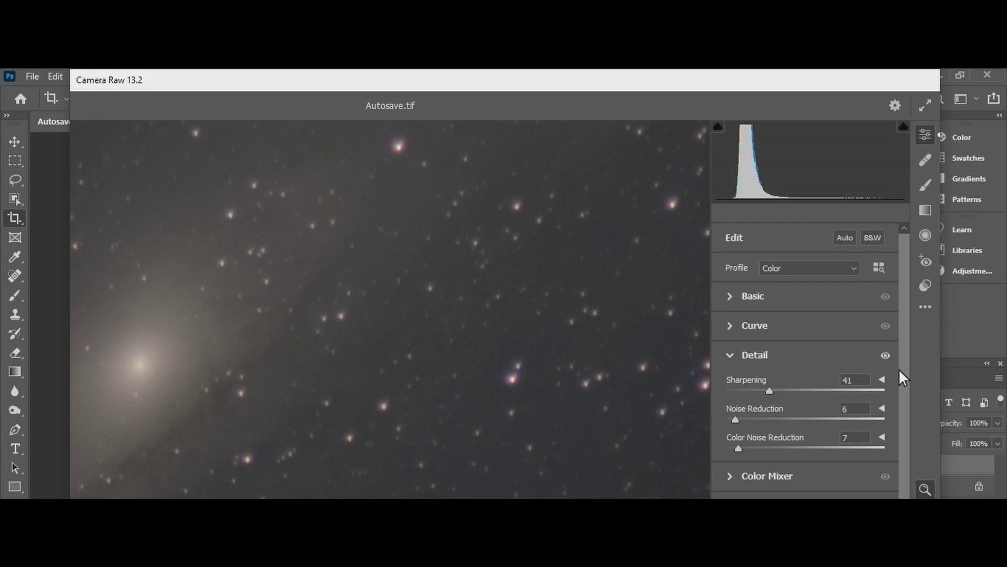
{"action": "left_click", "coordinate": [729, 297]}
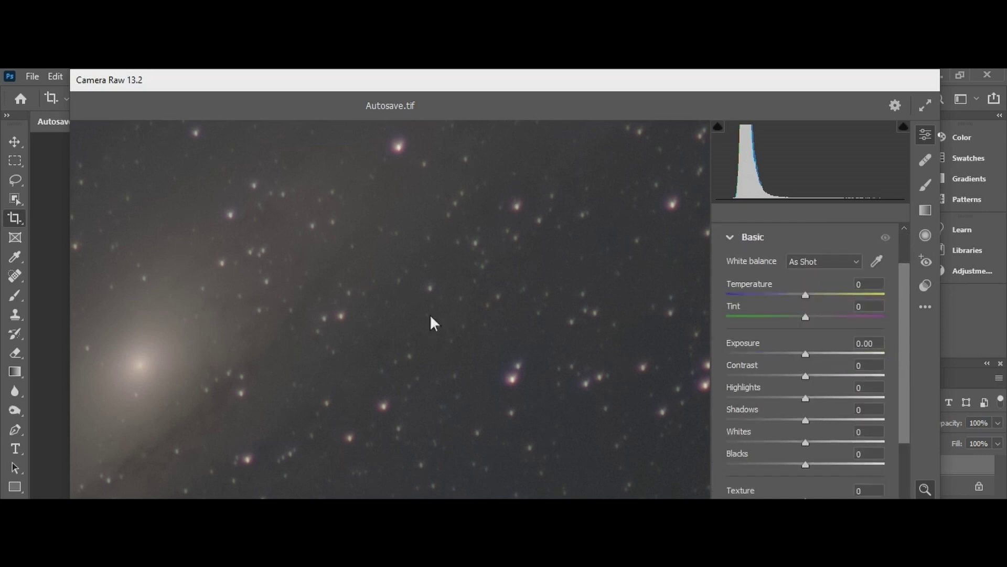
{"action": "left_click", "coordinate": [315, 341]}
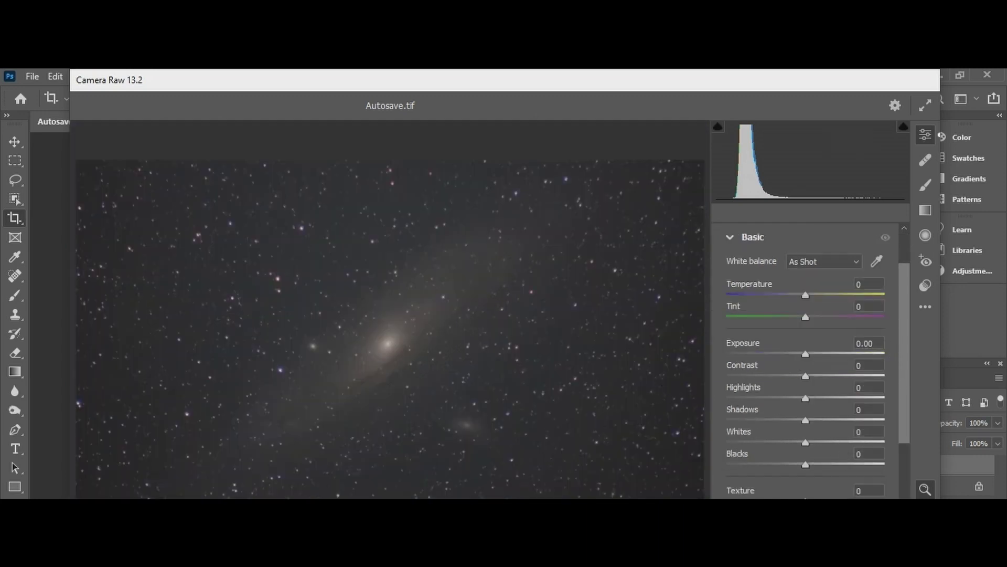
{"action": "left_click_drag", "start_coordinate": [906, 415], "coordinate": [908, 453]}
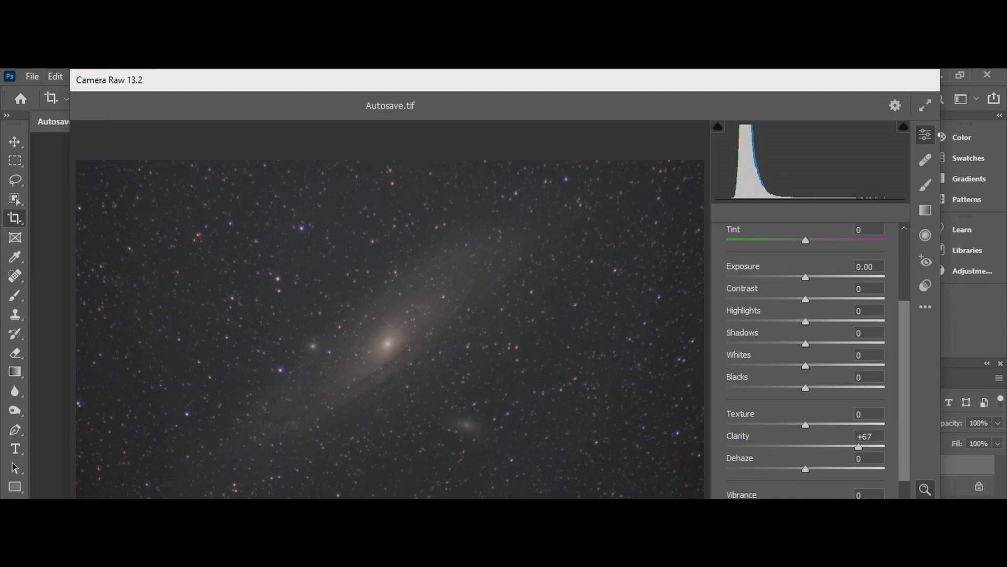
{"action": "left_click_drag", "start_coordinate": [901, 471], "coordinate": [906, 510]}
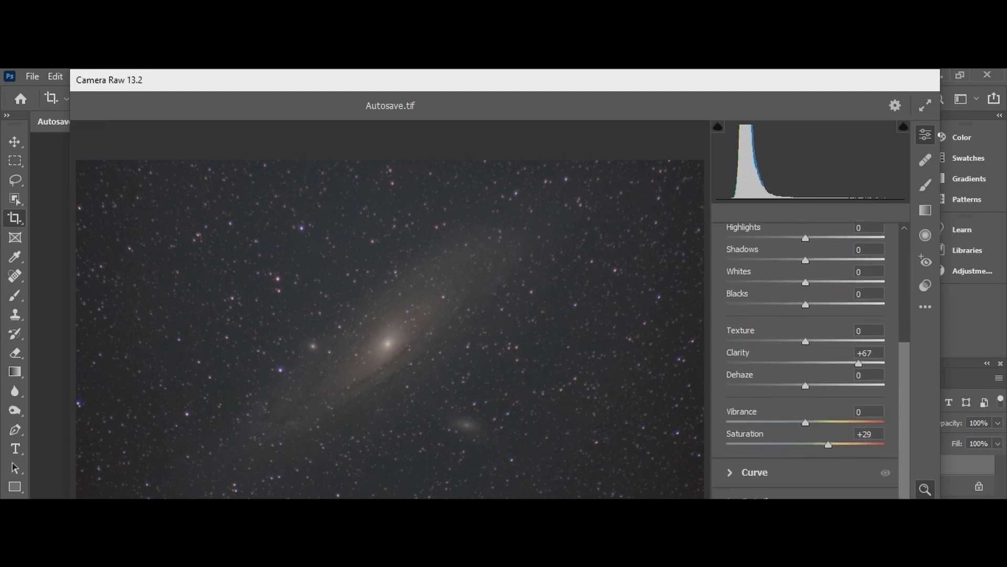
Set Whites to +34, Highlights to +16 and Exposure to -0.20, and apply the Camera Raw Filter.
{"action": "left_click", "coordinate": [755, 497]}
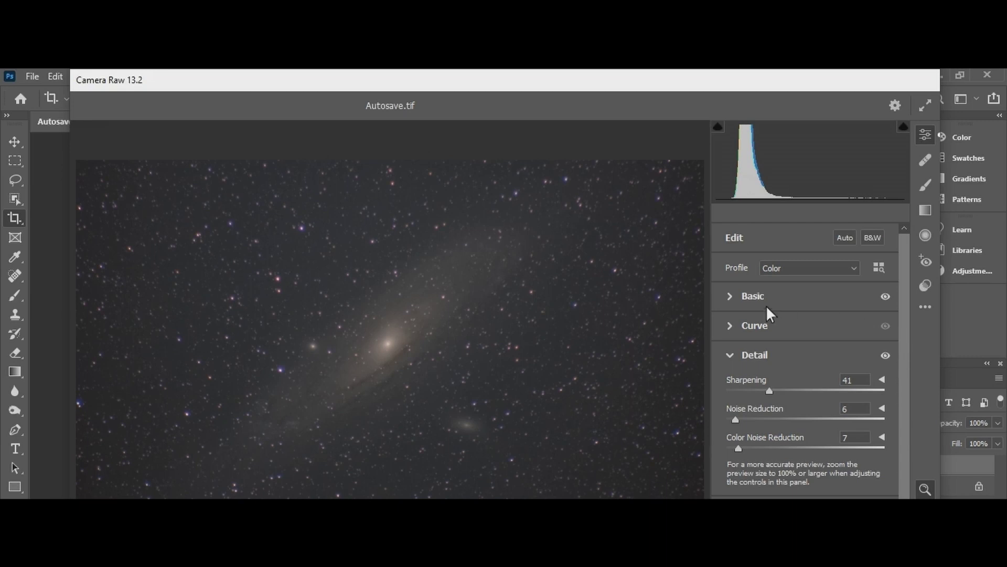
{"action": "left_click", "coordinate": [755, 296]}
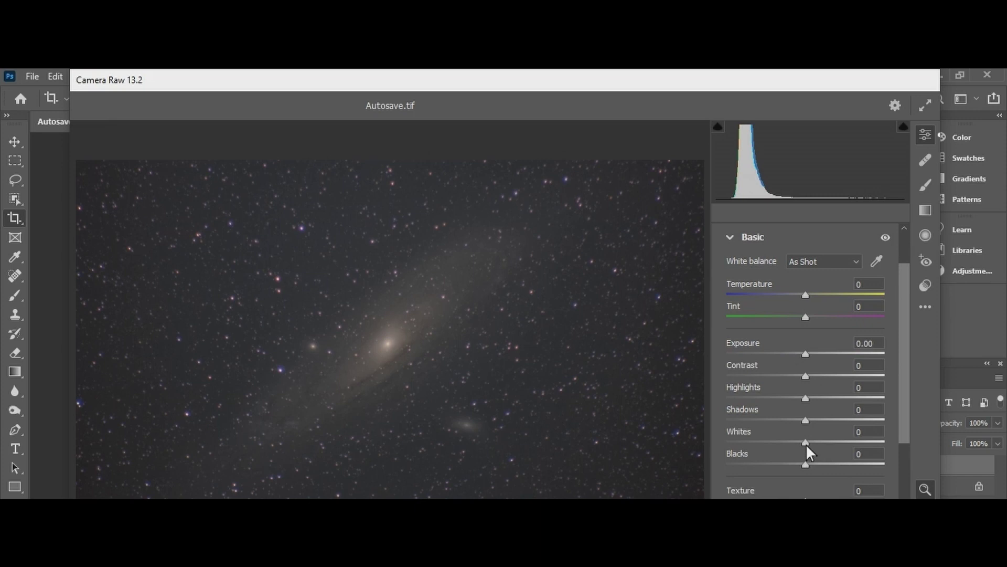
{"action": "left_click_drag", "start_coordinate": [807, 444], "coordinate": [817, 397]}
{"action": "left_click_drag", "start_coordinate": [806, 353], "coordinate": [802, 350]}
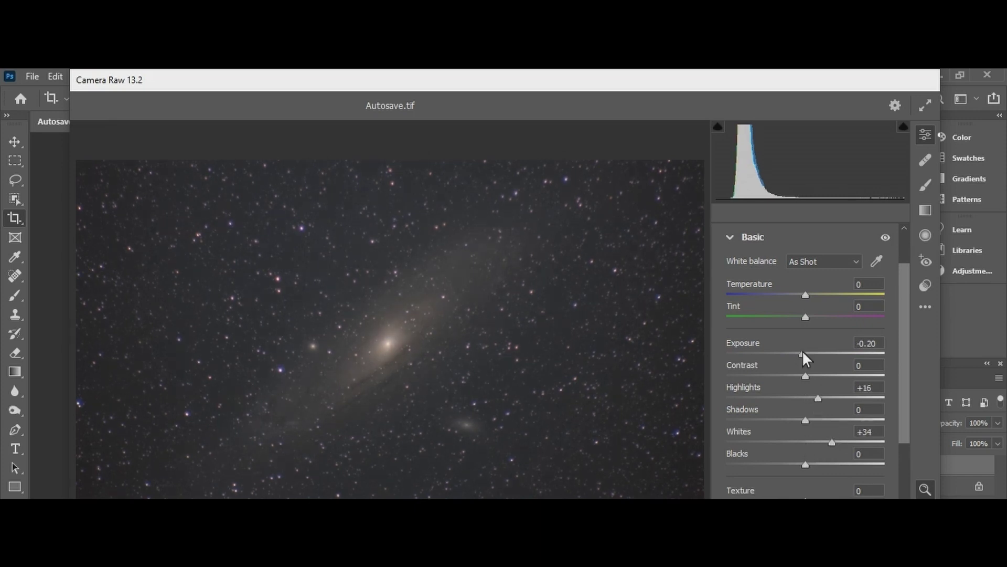
{"action": "key", "text": "Return"}
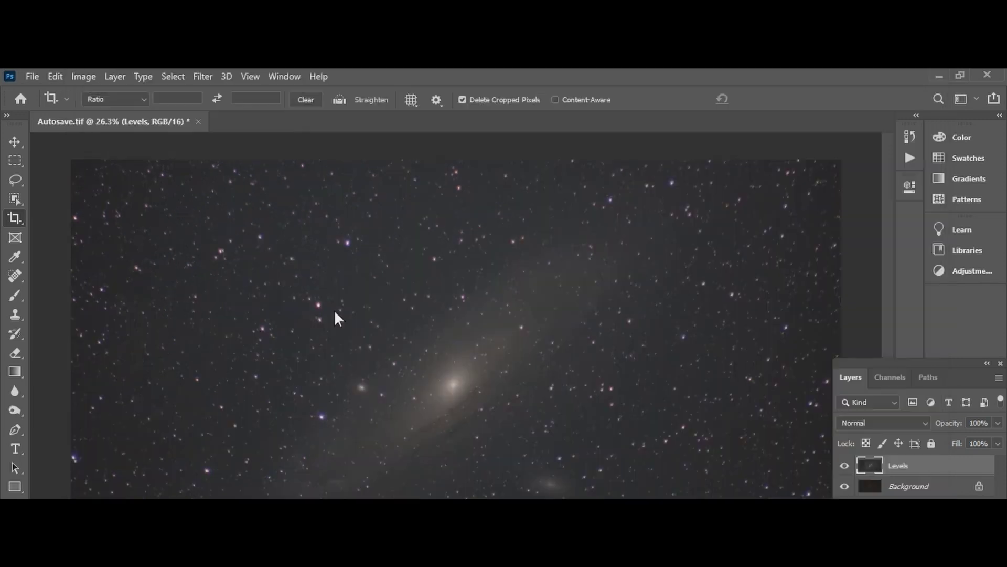
Apply an RGB Curves adjustment to the Levels layer, with points at input 53, output 84 and input 23, output 16.
{"action": "left_click", "coordinate": [17, 145]}
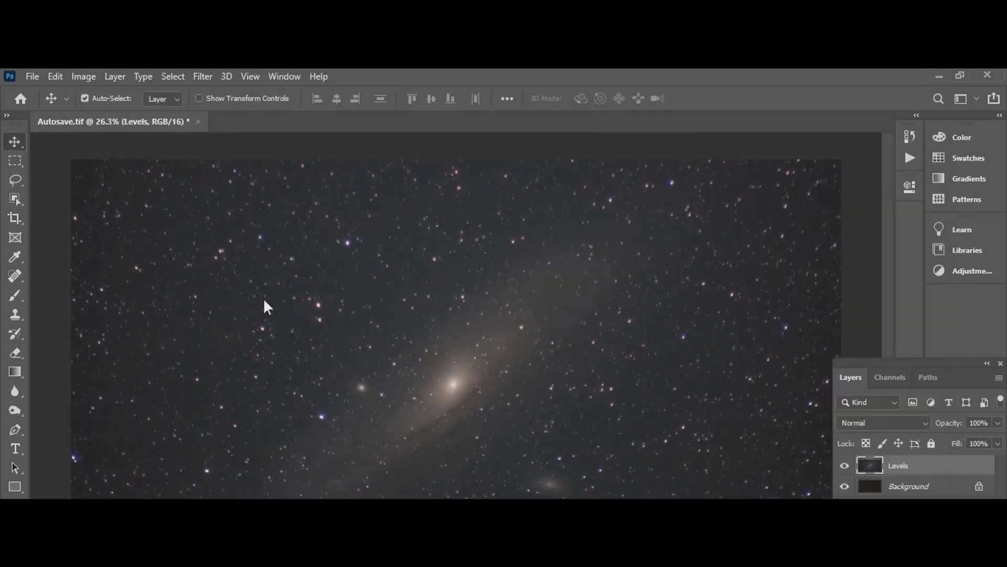
{"action": "left_click", "coordinate": [87, 77]}
{"action": "mouse_move", "coordinate": [118, 77]}
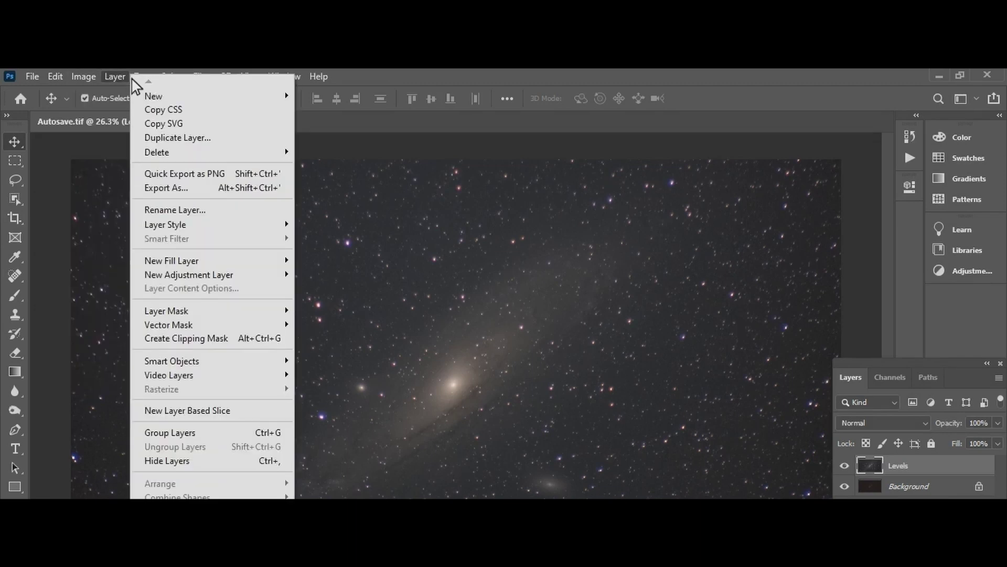
{"action": "mouse_move", "coordinate": [86, 79]}
{"action": "mouse_move", "coordinate": [148, 114]}
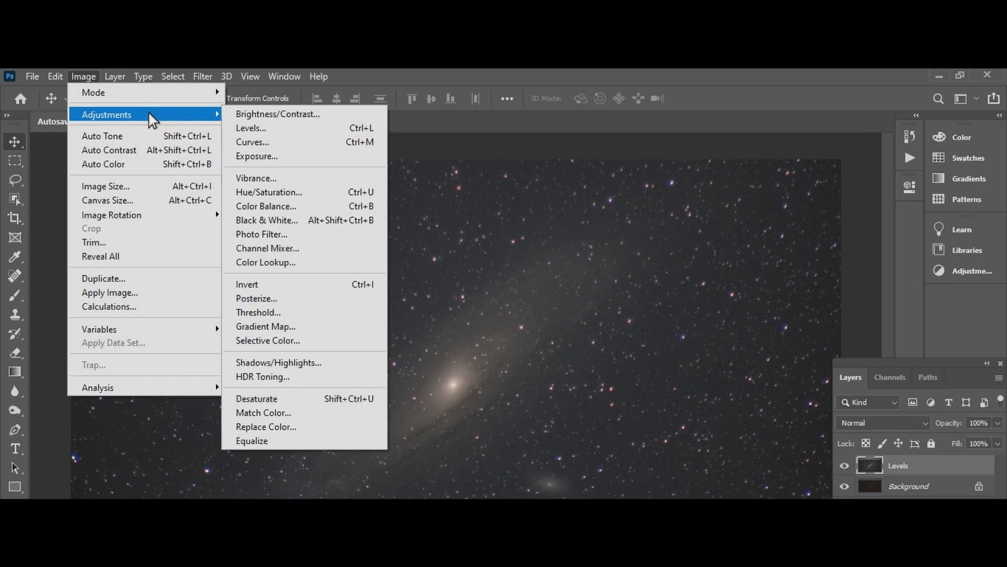
{"action": "left_click", "coordinate": [241, 143]}
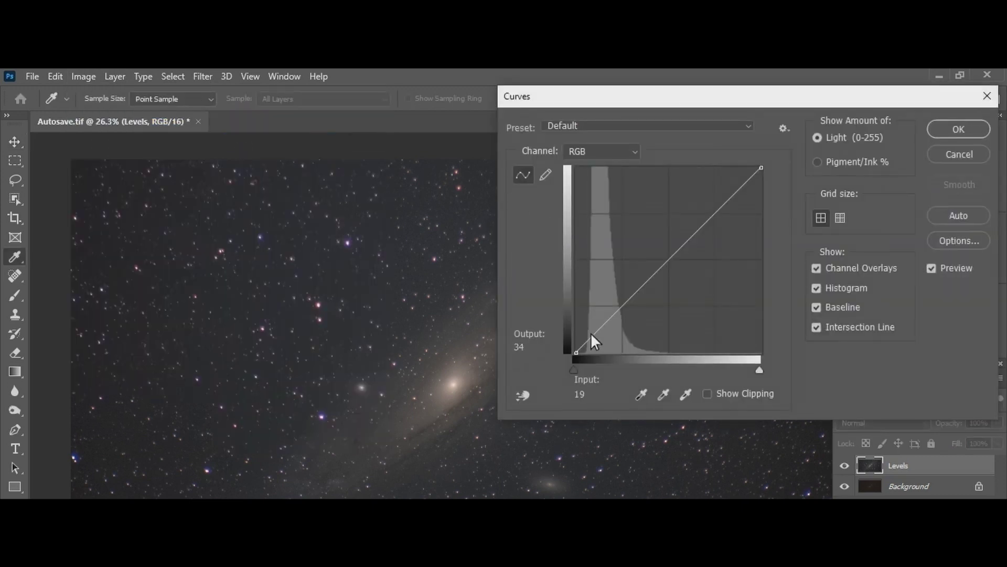
{"action": "left_click_drag", "start_coordinate": [618, 96], "coordinate": [649, 85]}
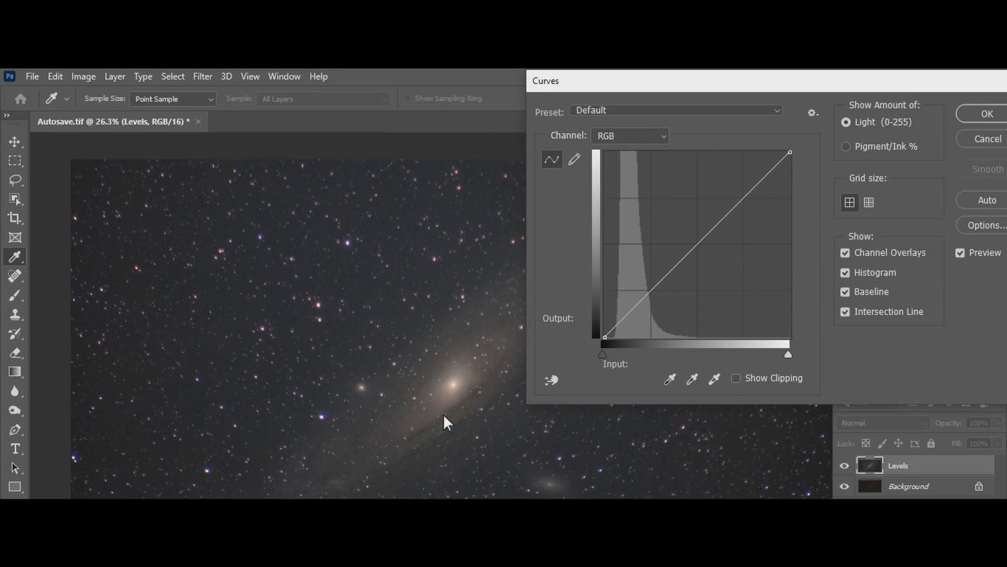
{"action": "left_click", "coordinate": [617, 323]}
{"action": "left_click_drag", "start_coordinate": [617, 324], "coordinate": [643, 276]}
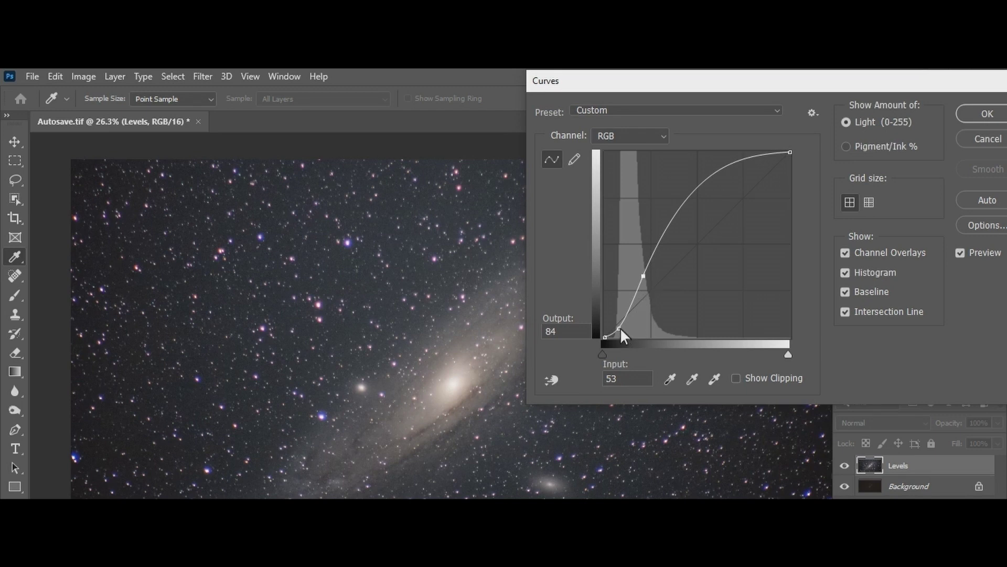
{"action": "left_click_drag", "start_coordinate": [620, 327], "coordinate": [623, 324]}
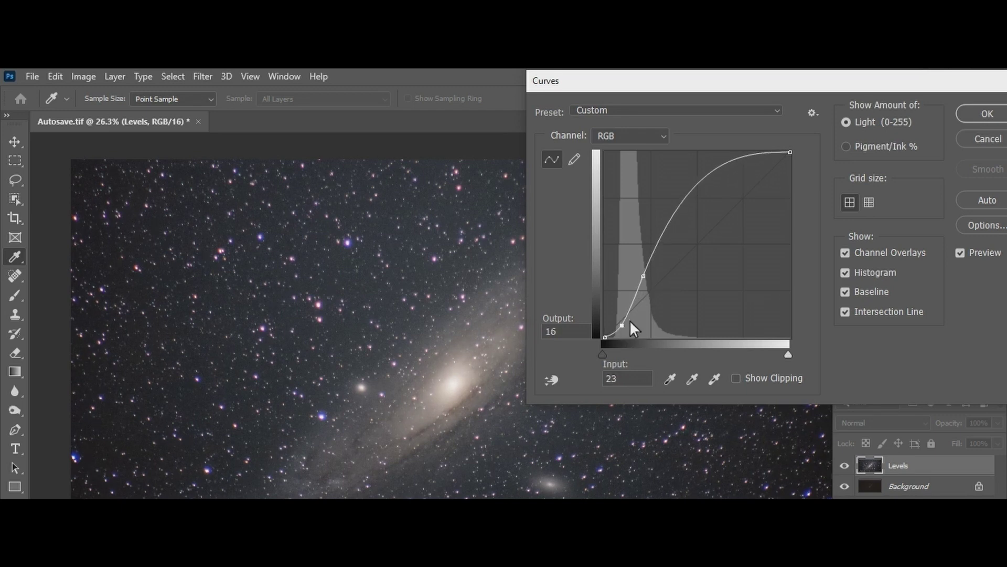
{"action": "left_click", "coordinate": [969, 109]}
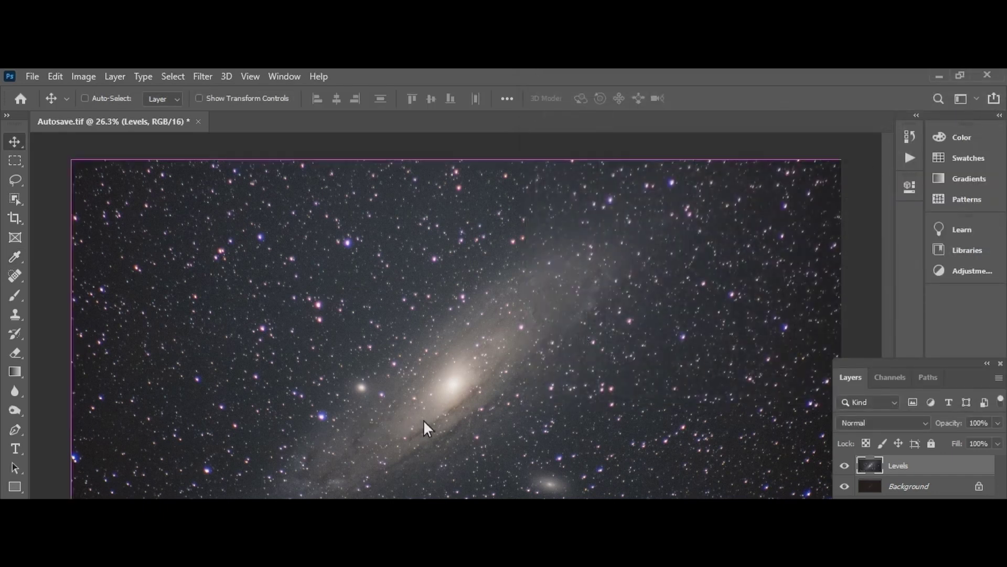
Select the colored star halos with Color Range, using Sampled Colors, Add to Sample and a Fuzziness of 34.
{"action": "scroll", "coordinate": [424, 420], "scroll_direction": "up", "scroll_amount": 1}
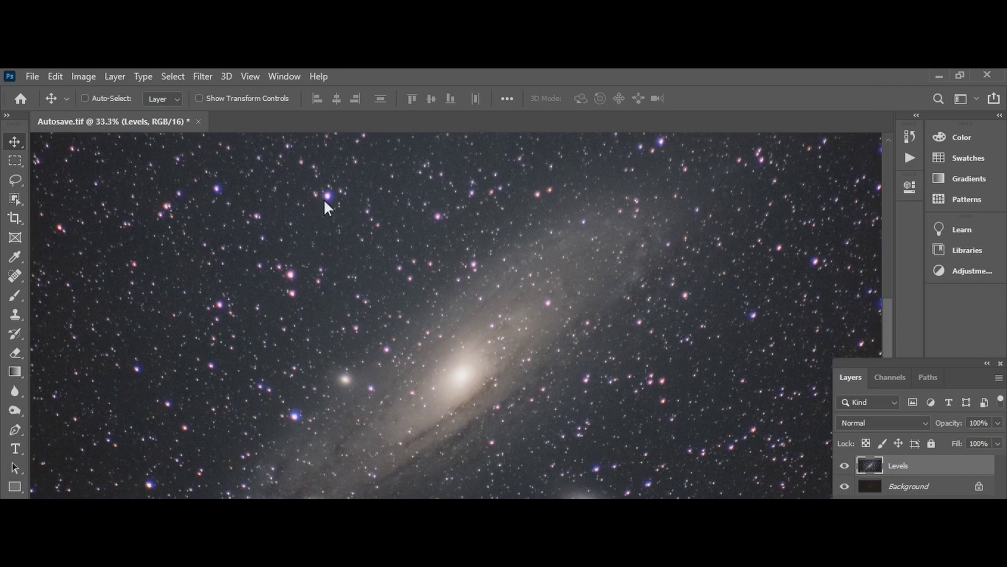
{"action": "scroll", "coordinate": [323, 200], "scroll_direction": "up", "scroll_amount": 2}
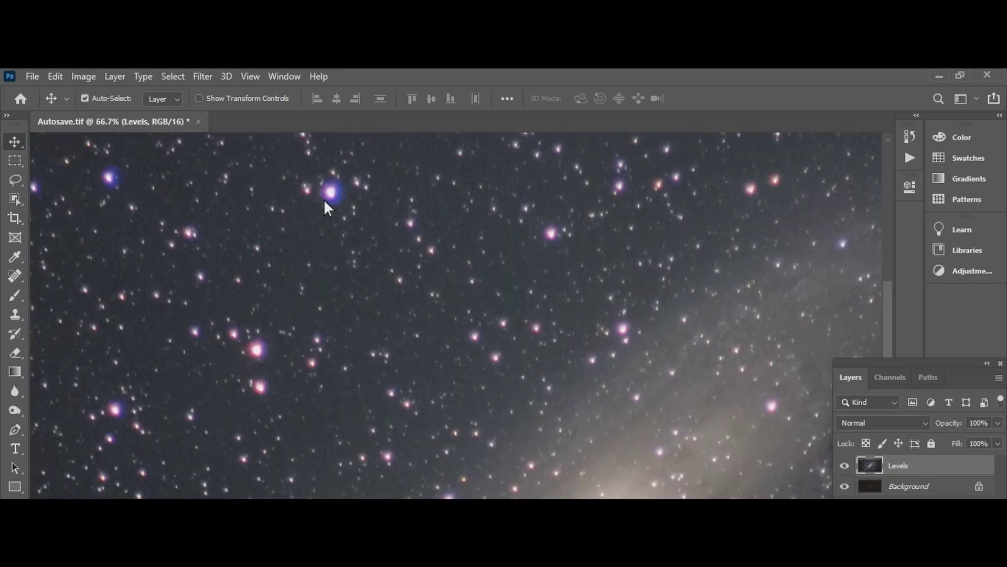
{"action": "key", "text": "ctrl"}
{"action": "scroll", "coordinate": [339, 193], "scroll_direction": "up", "scroll_amount": 1}
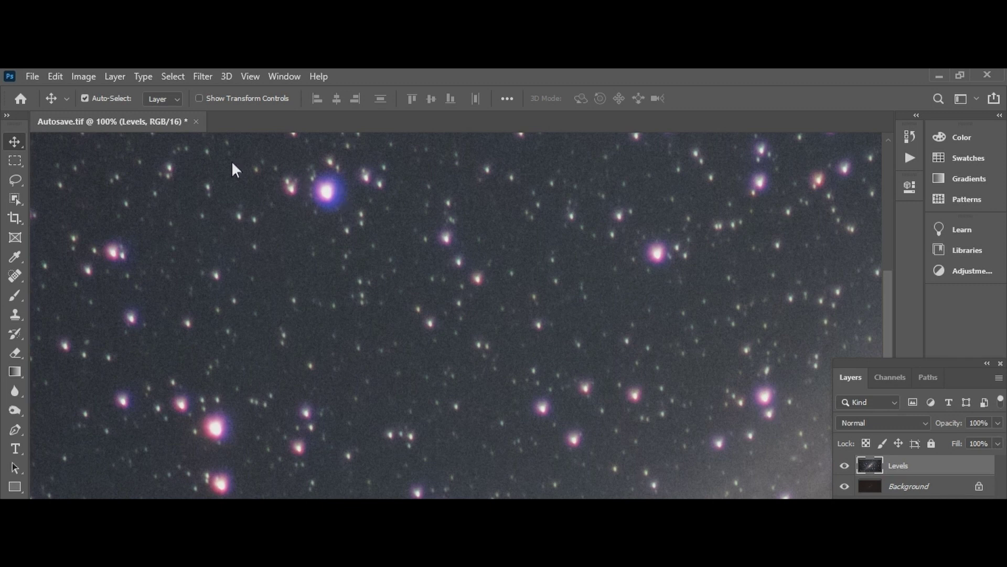
{"action": "left_click", "coordinate": [168, 79]}
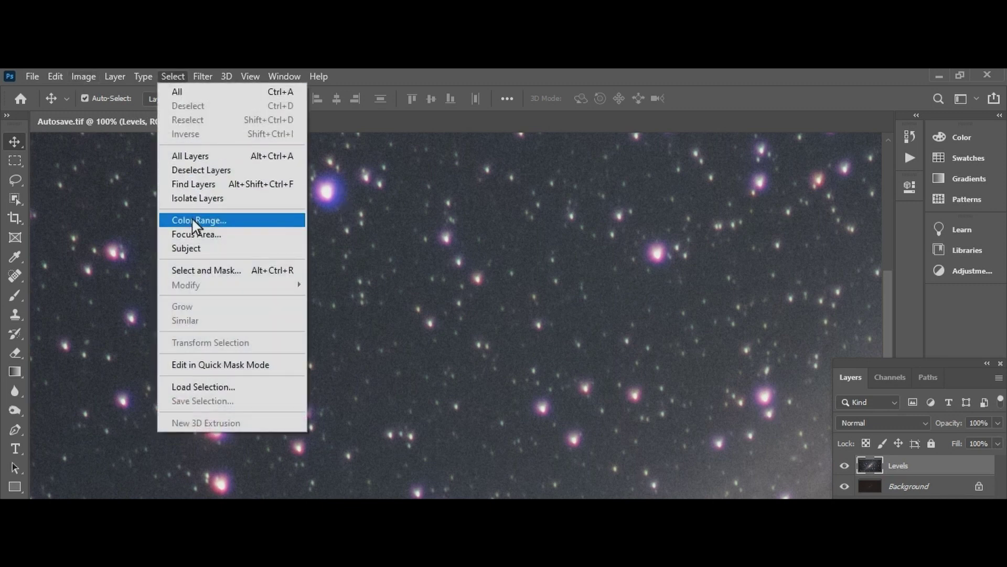
{"action": "left_click", "coordinate": [194, 223]}
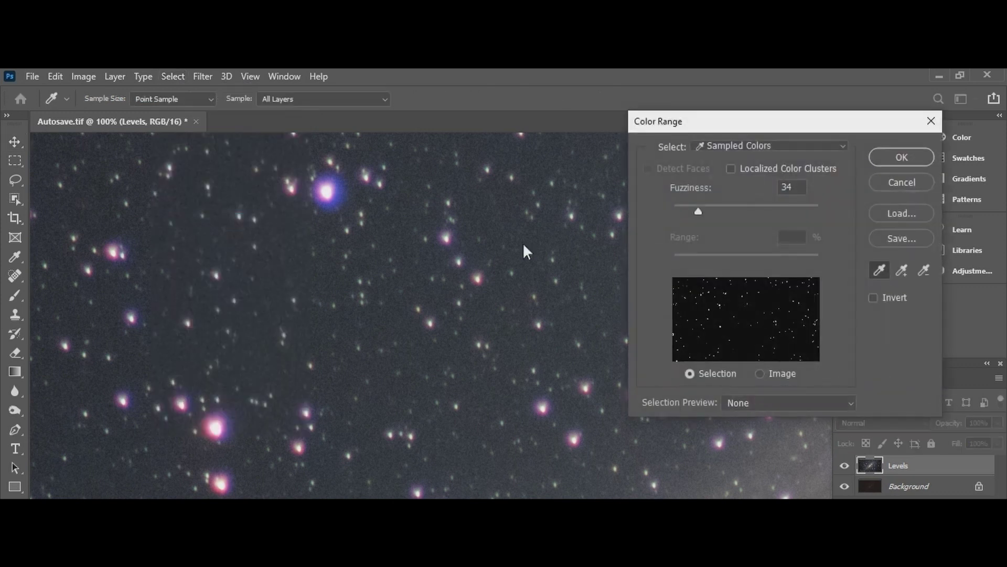
{"action": "left_click", "coordinate": [899, 273]}
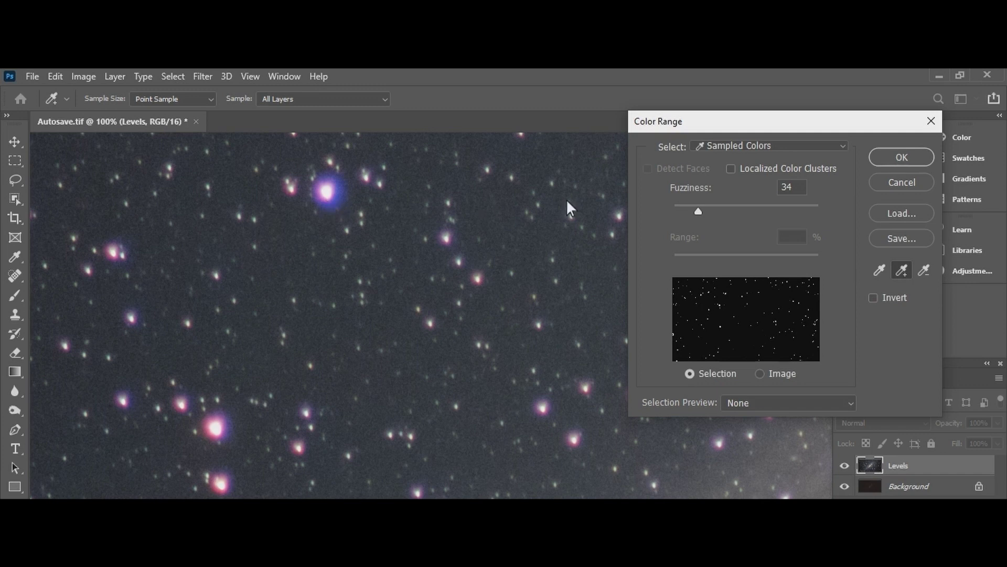
{"action": "left_click", "coordinate": [902, 157]}
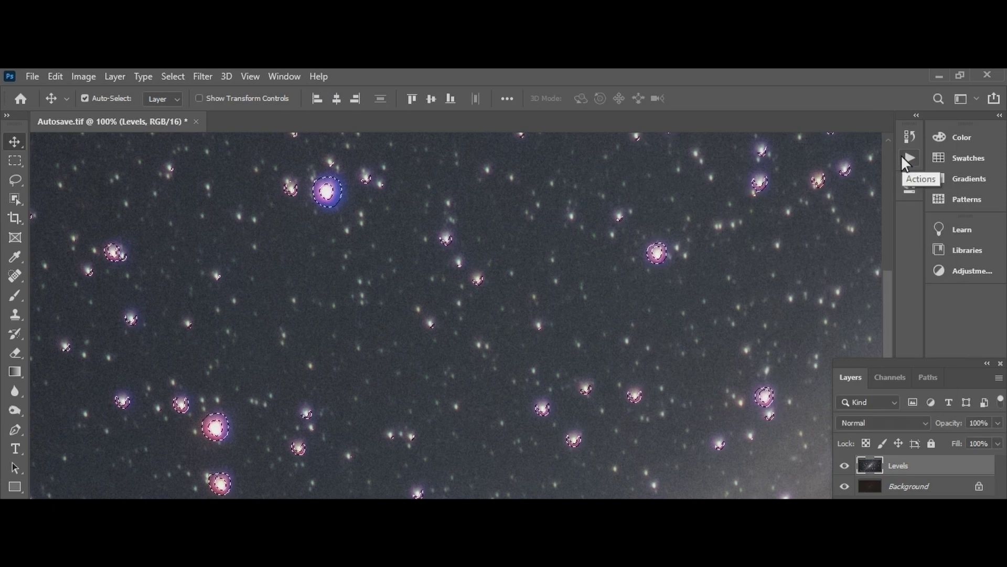
Expand the star halo selection by 1 pixel.
{"action": "left_click", "coordinate": [174, 77]}
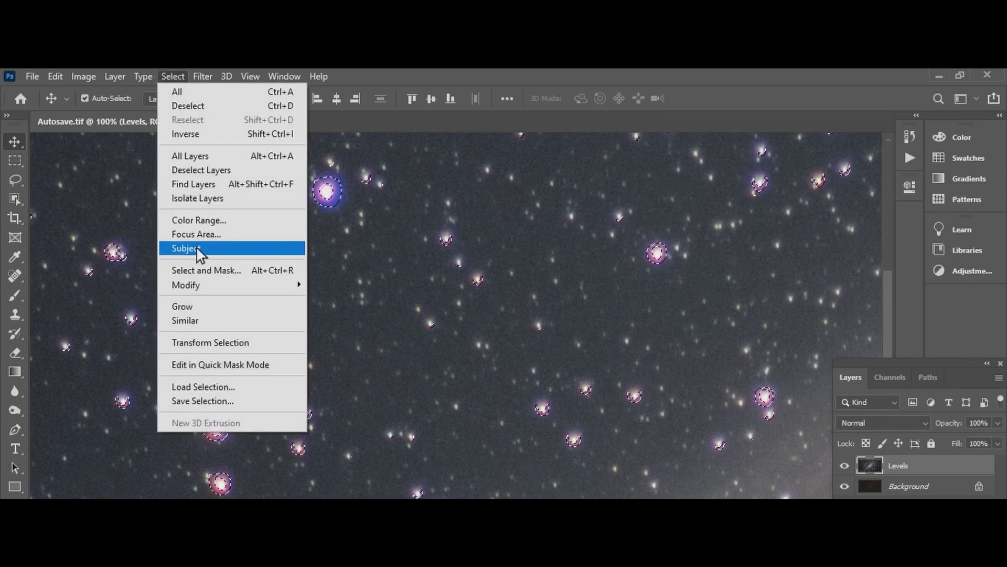
{"action": "mouse_move", "coordinate": [202, 283]}
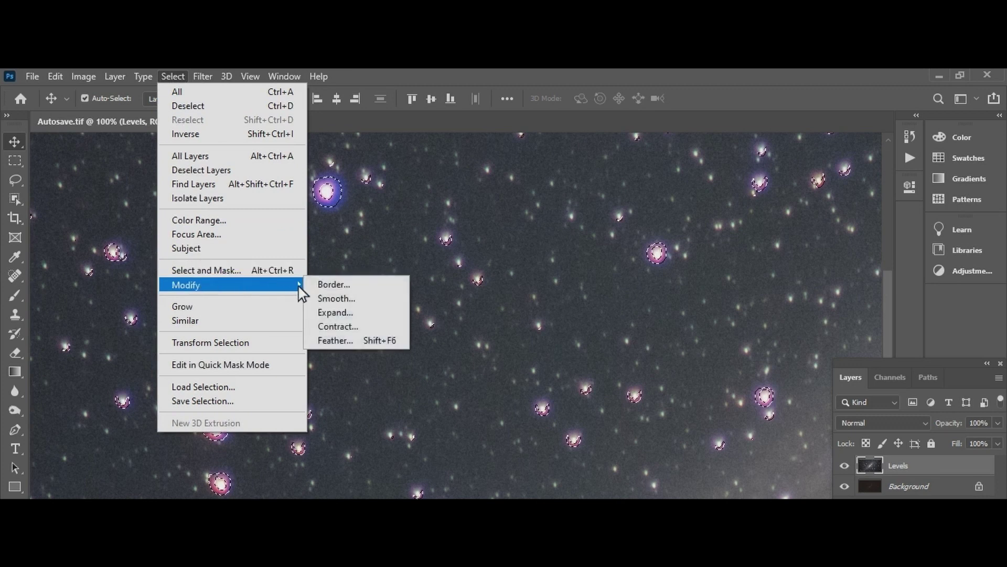
{"action": "left_click", "coordinate": [326, 312]}
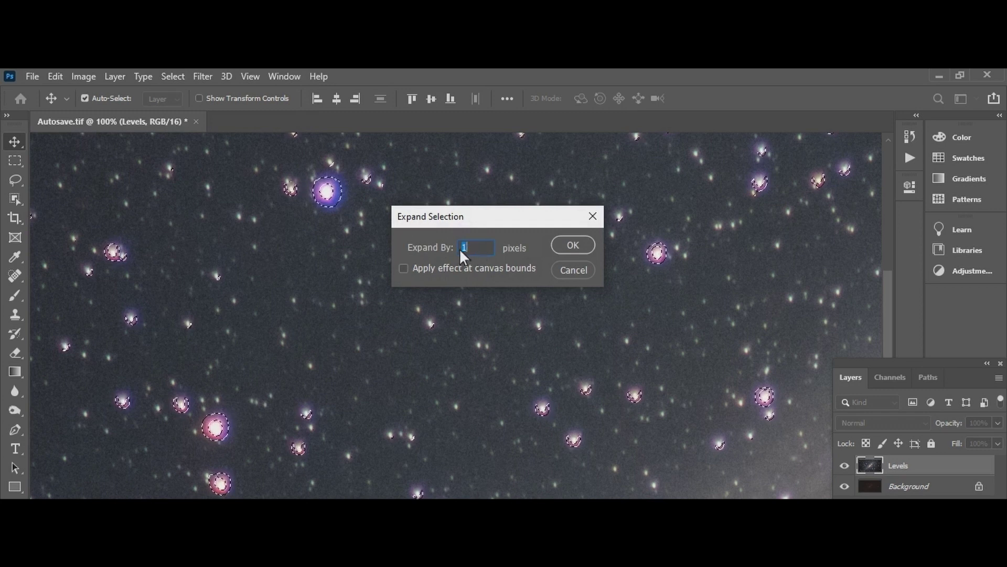
{"action": "left_click", "coordinate": [587, 241]}
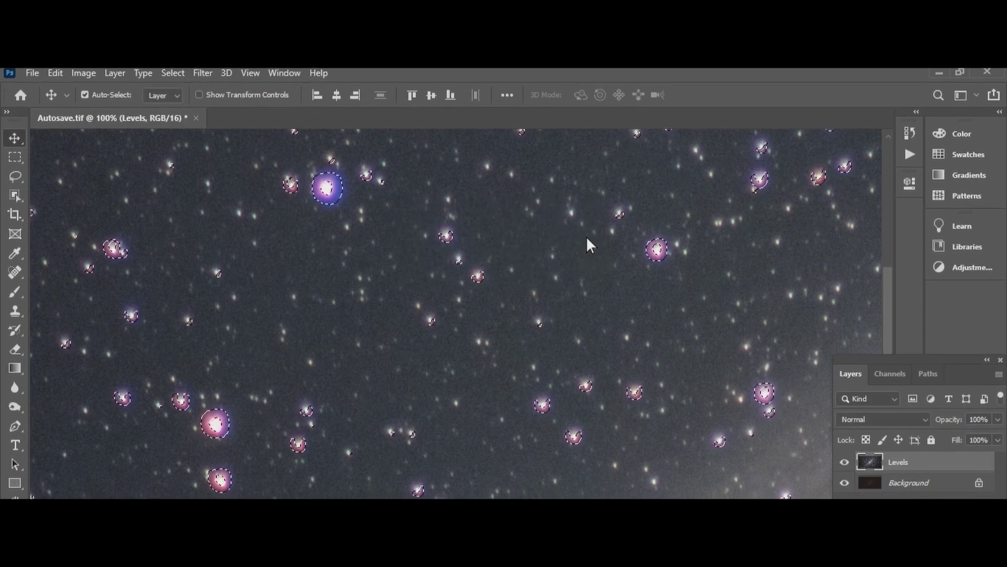
Fill the selected star halos with Content-Aware contents, Color Adaptation on, Normal mode and 100% opacity, and deselect.
{"action": "left_click", "coordinate": [55, 70]}
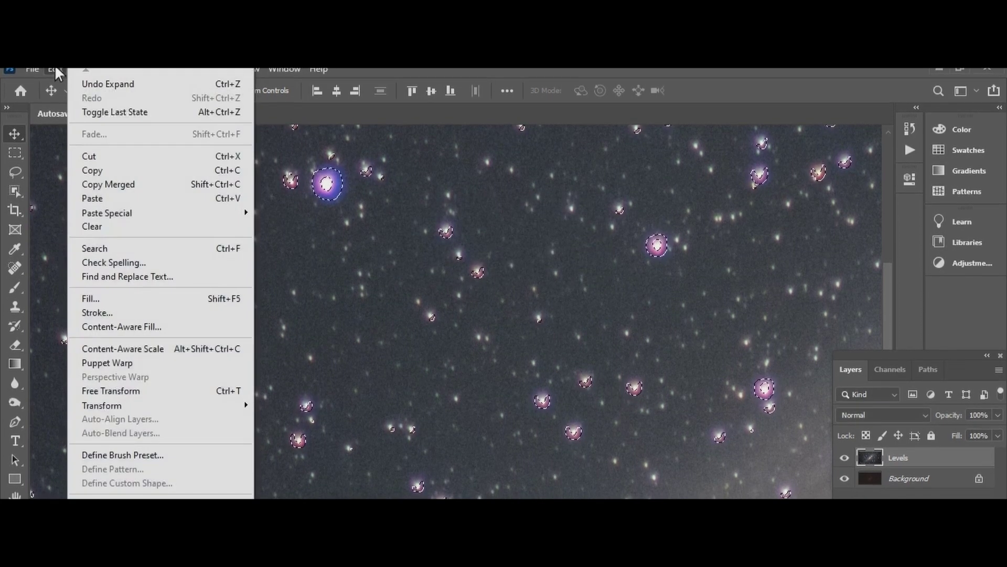
{"action": "left_click", "coordinate": [109, 290]}
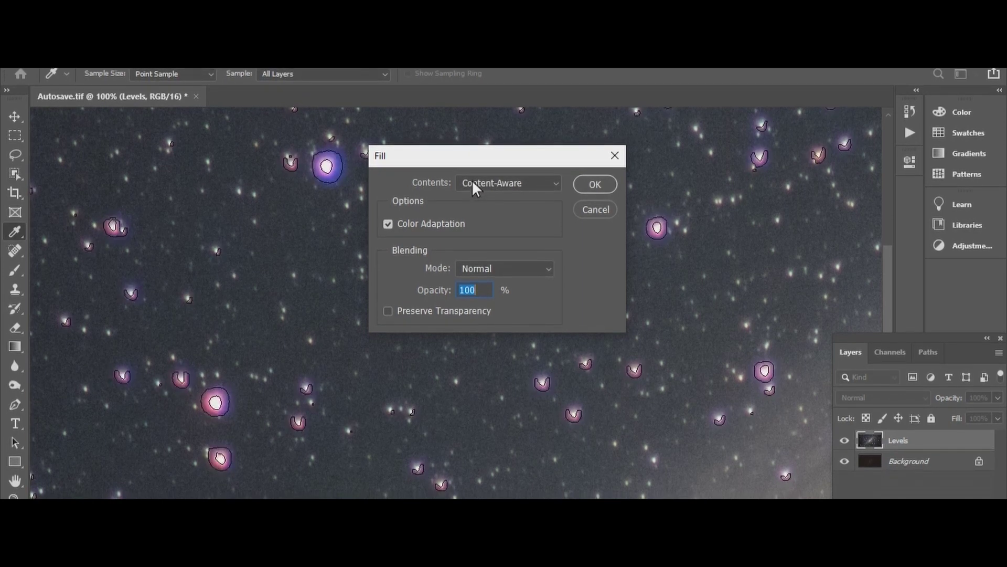
{"action": "left_click", "coordinate": [595, 181]}
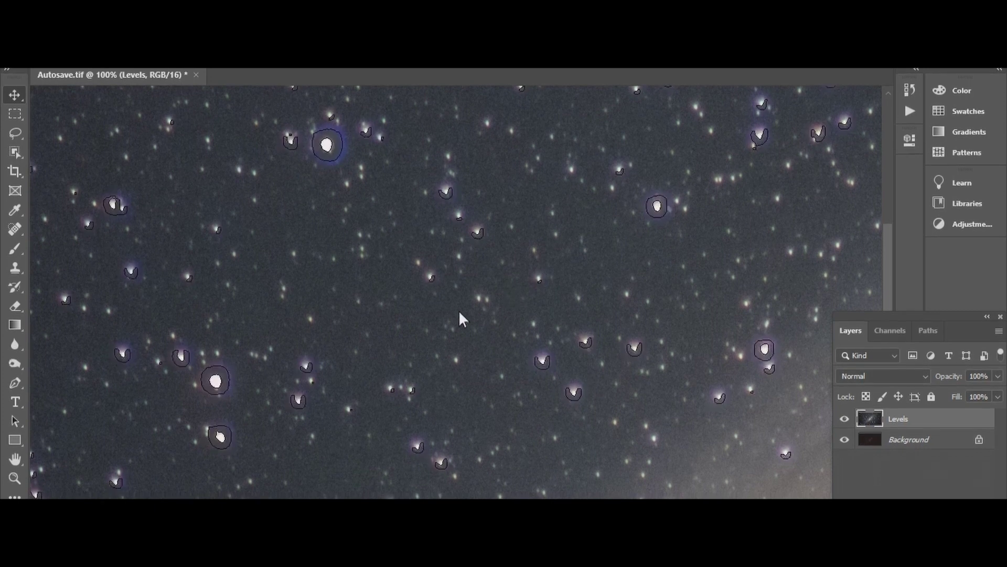
{"action": "key", "text": "ctrl+minus"}
{"action": "key", "text": "ctrl+minus"}
{"action": "key", "text": "ctrl+minus"}
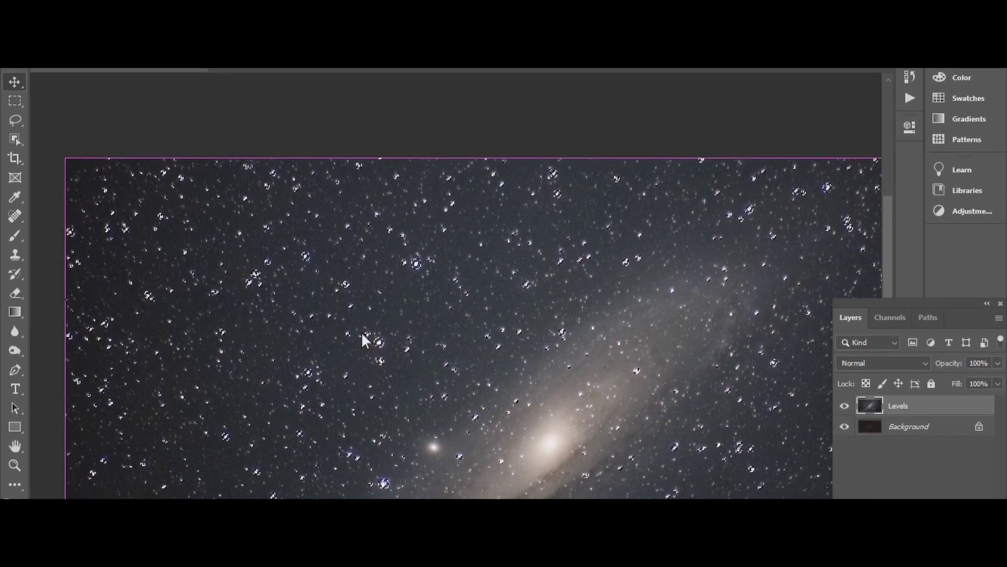
{"action": "key", "text": "ctrl+d"}
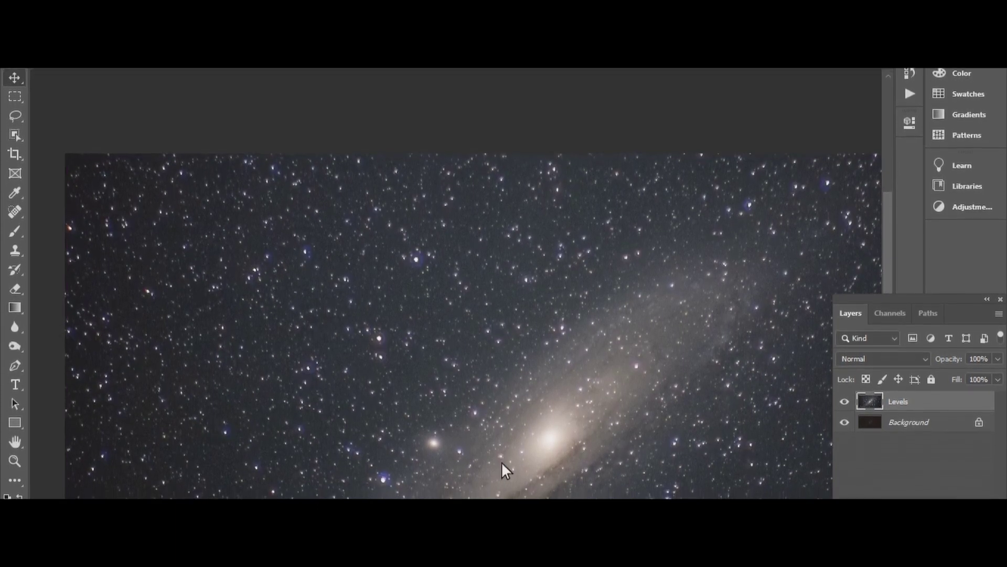
{"action": "key", "text": "ctrl+0"}
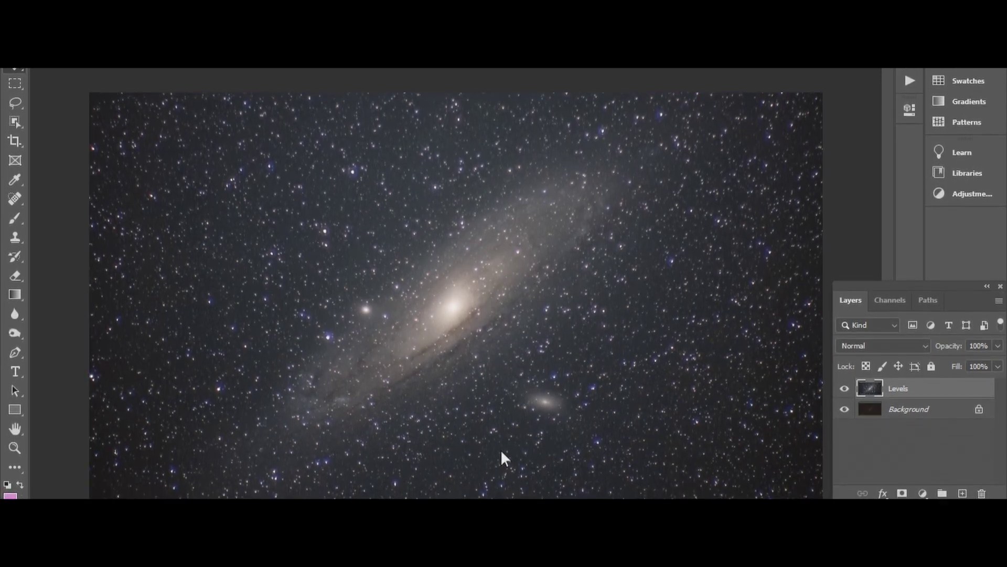
{"action": "key", "text": "ctrl+0"}
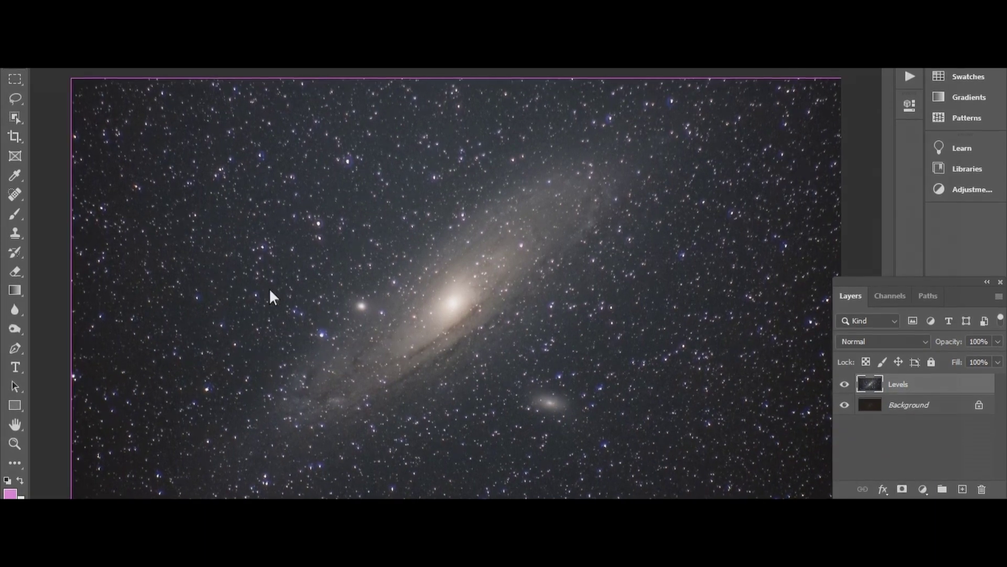